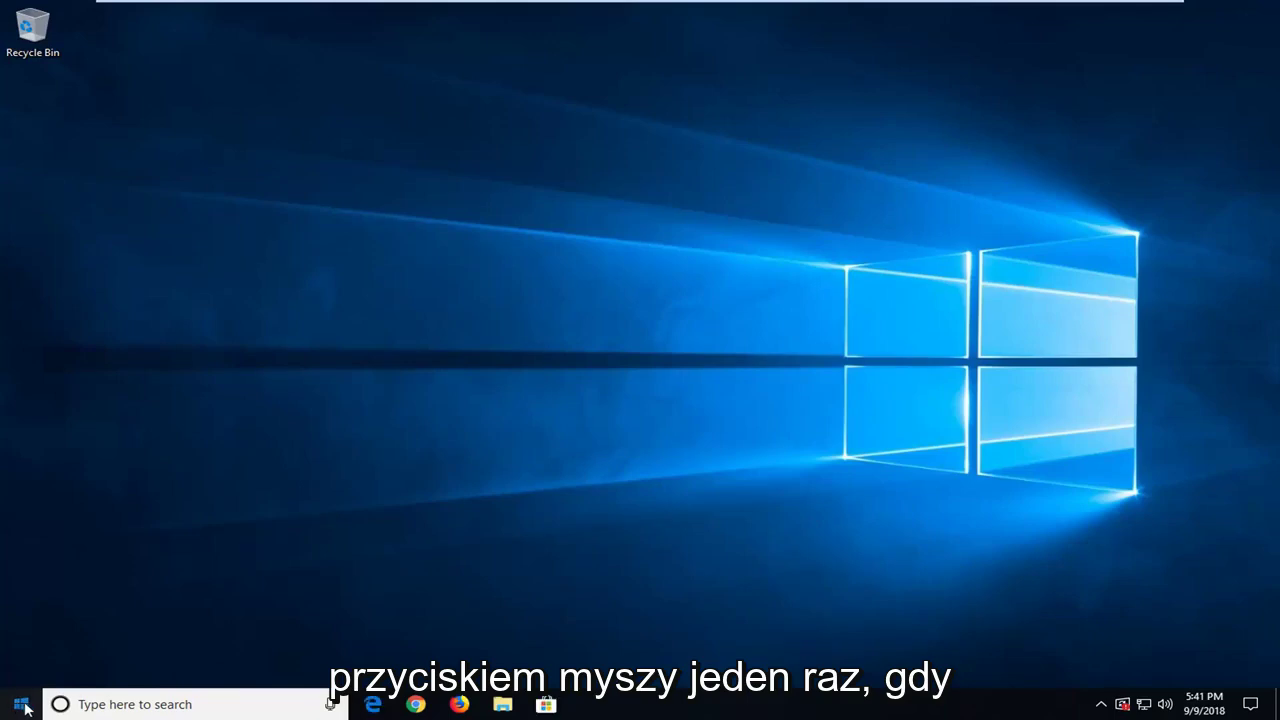
Step: Search the Start menu for regedit and launch Registry Editor as administrator
left_click(22, 705)
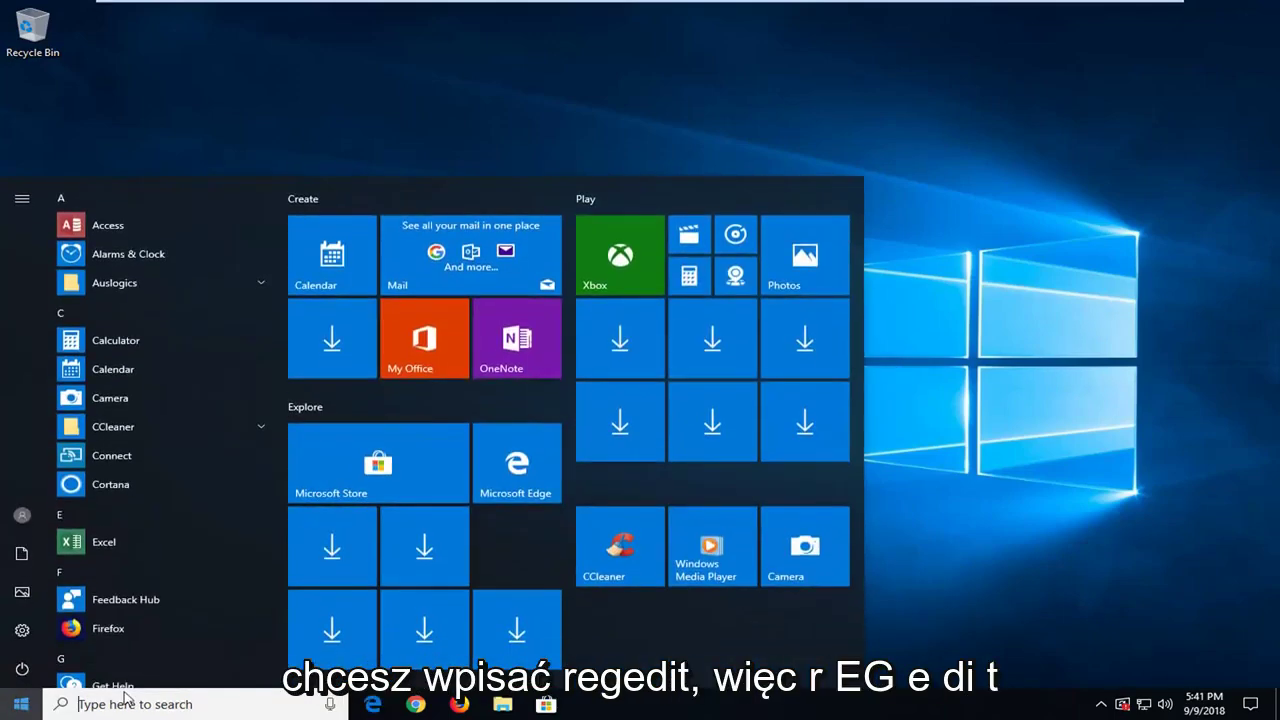
type("regedit")
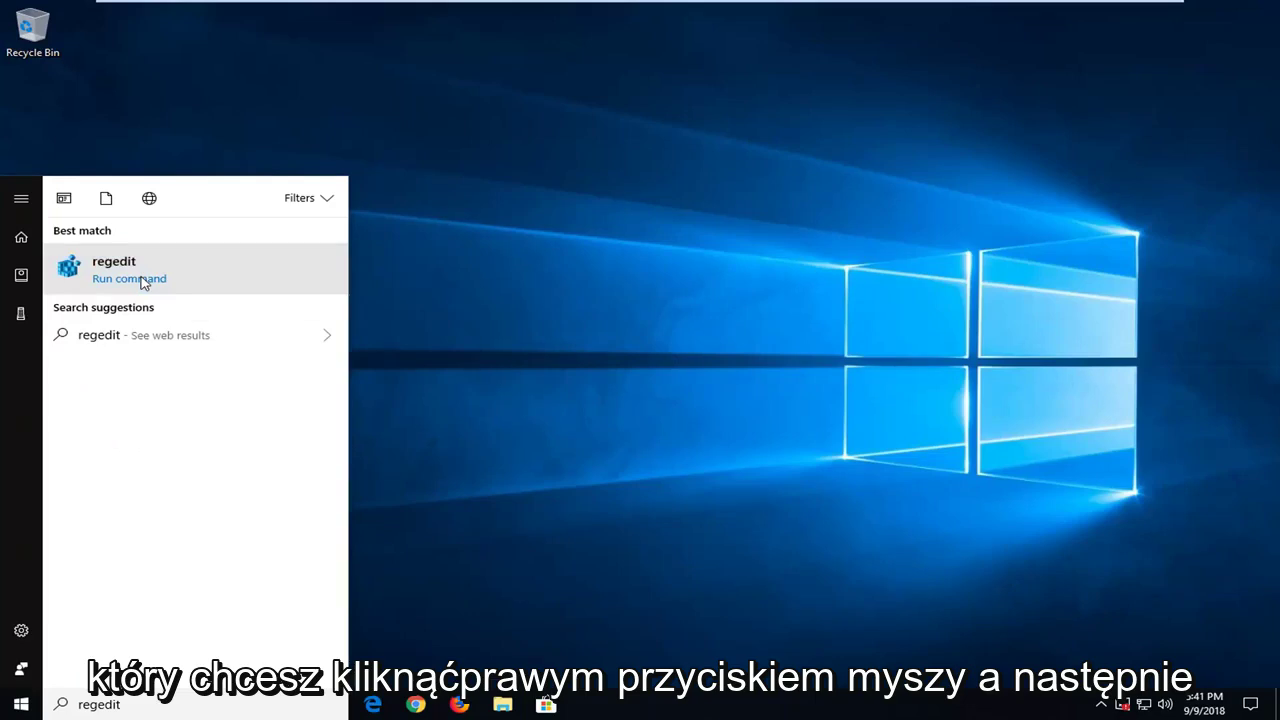
right_click(141, 283)
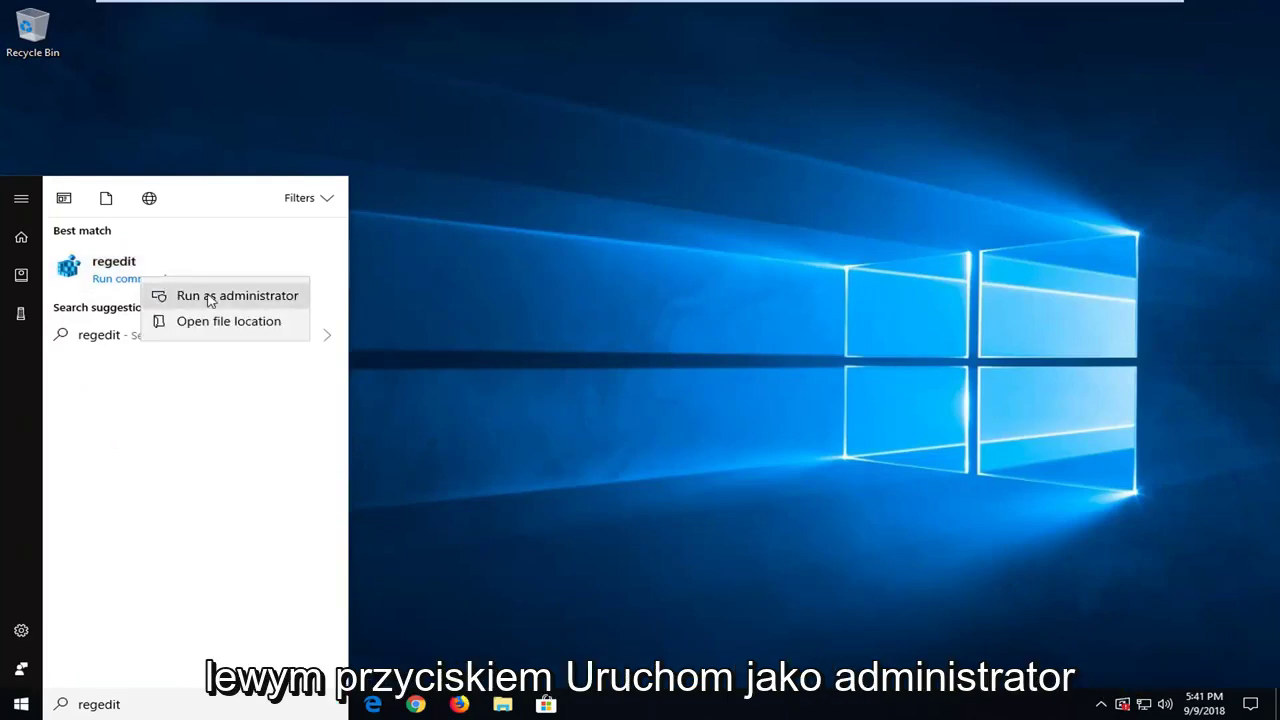
left_click(175, 295)
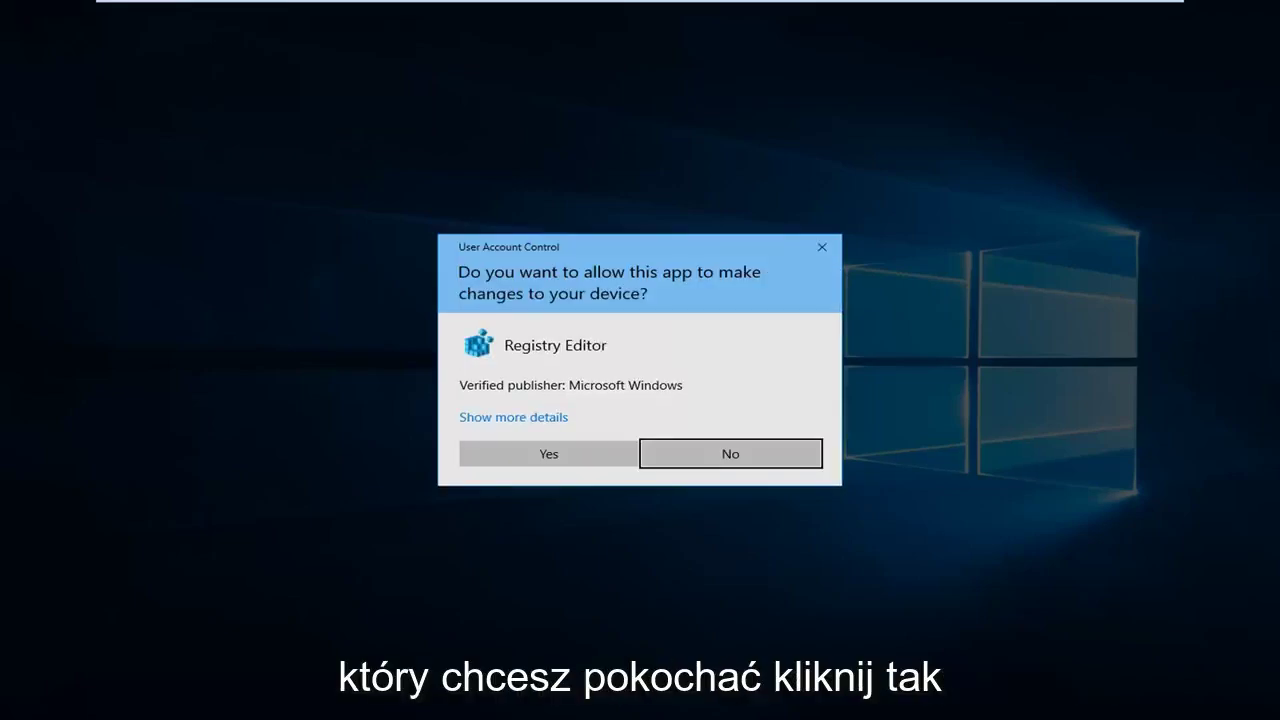
Step: Approve the UAC prompt and expand HKEY_LOCAL_MACHINE\SOFTWARE\Microsoft in the key tree
left_click(552, 455)
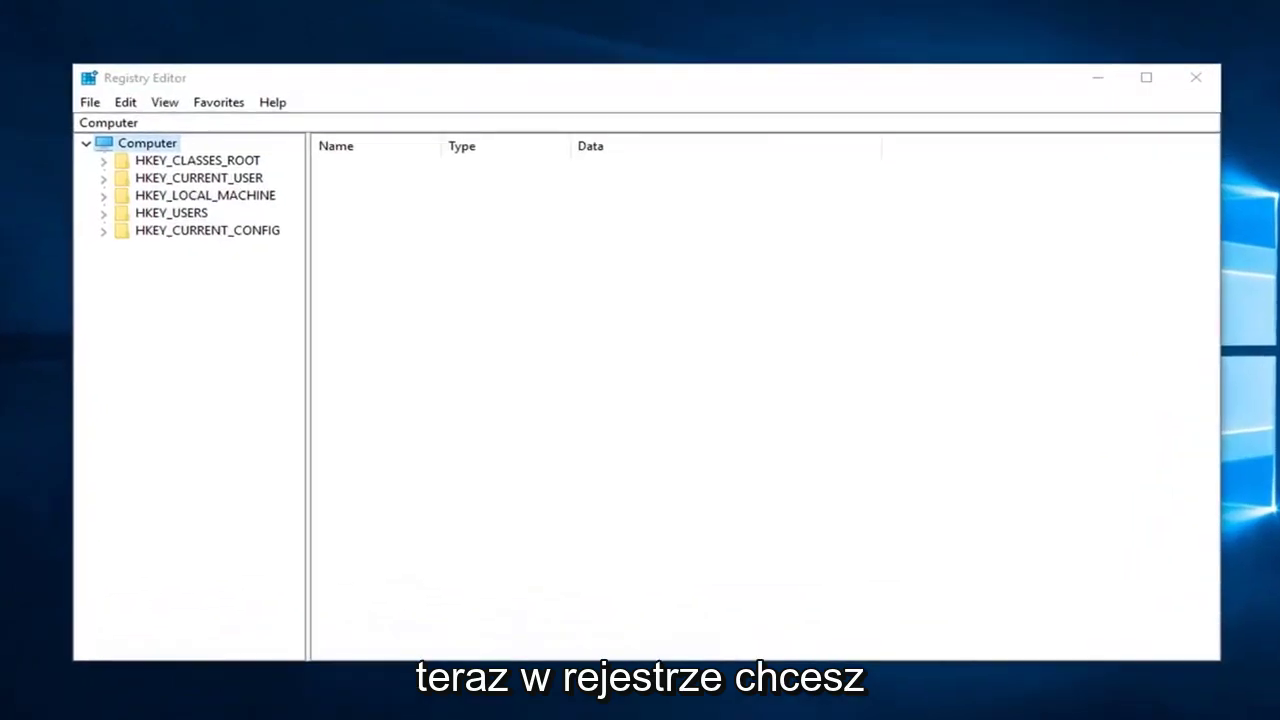
left_click(165, 200)
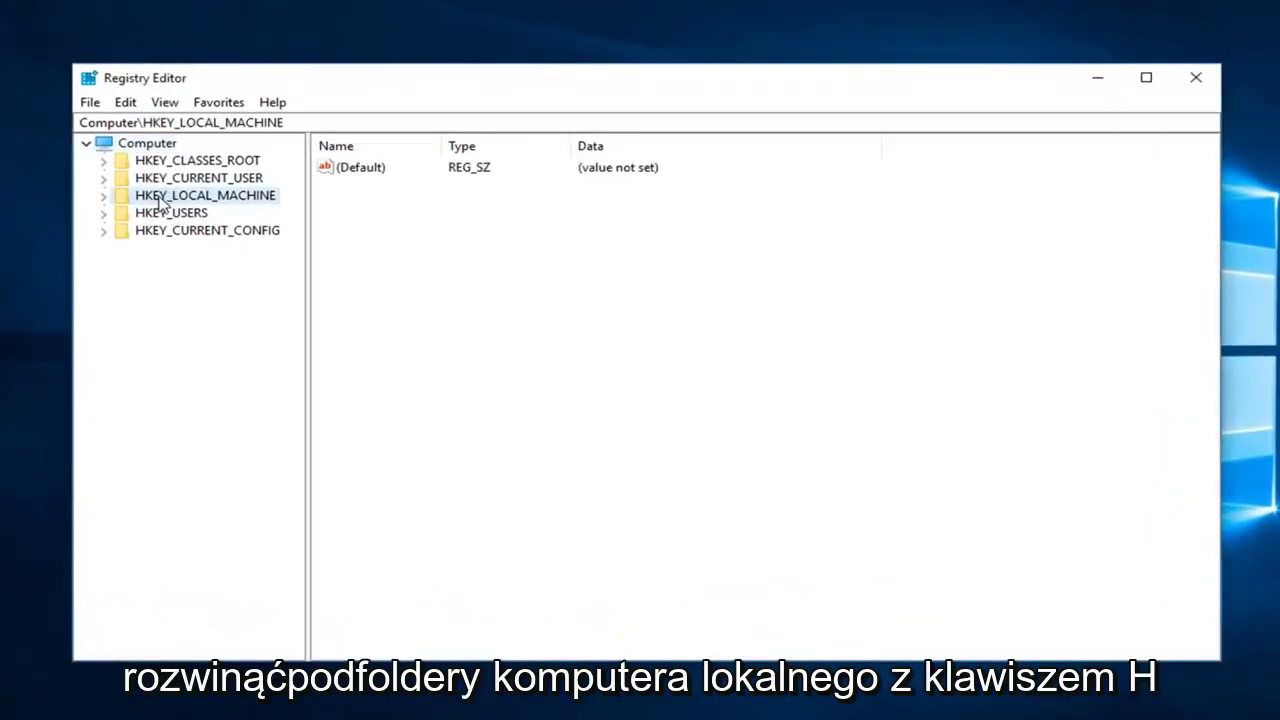
left_click(104, 200)
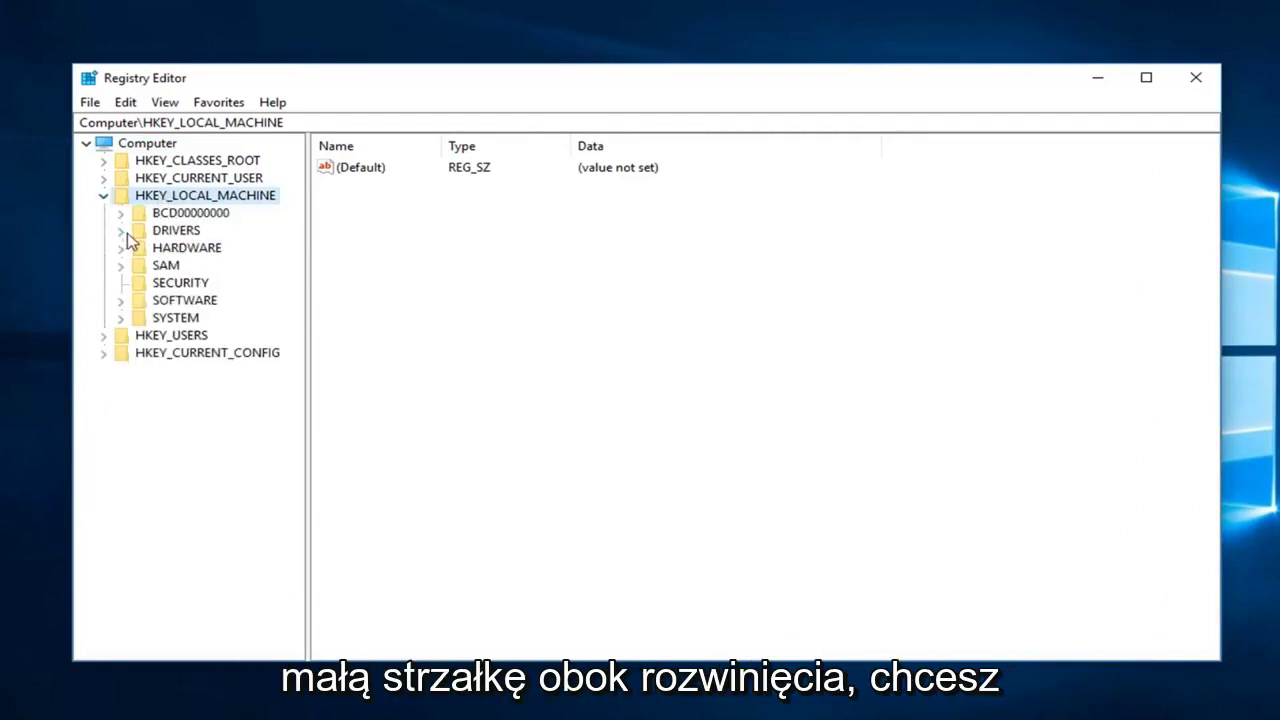
left_click(119, 301)
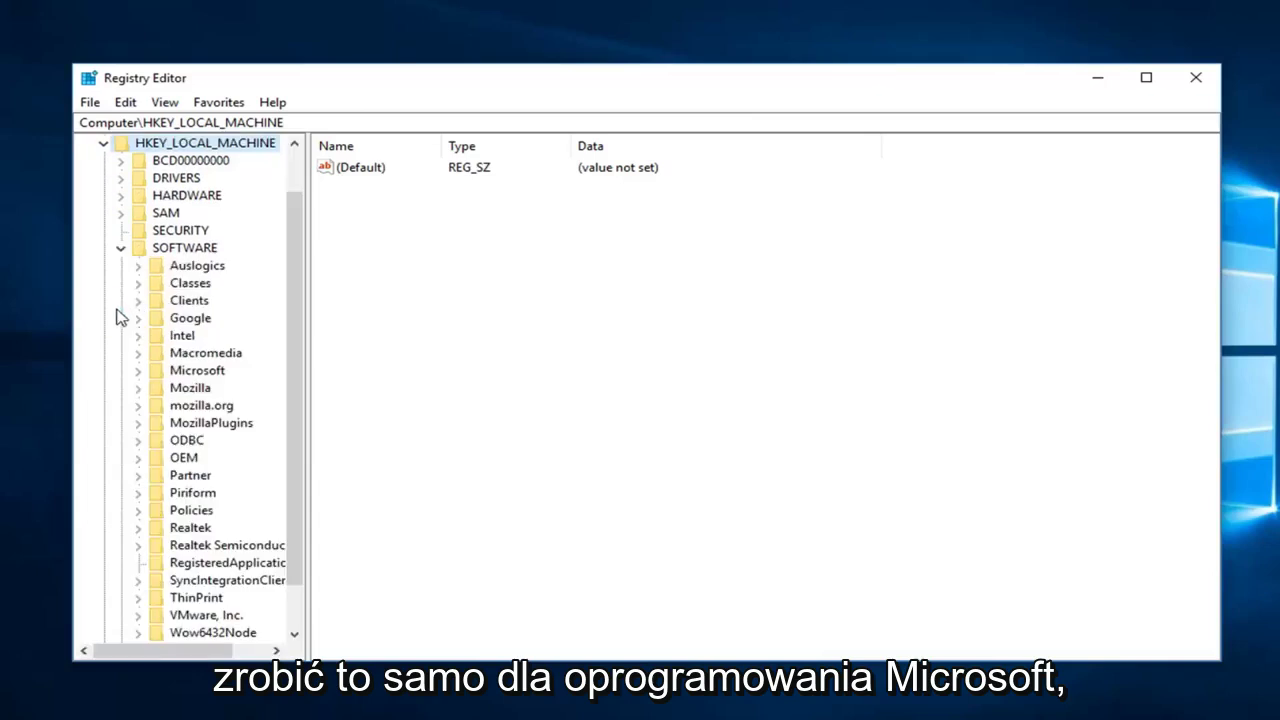
left_click(138, 388)
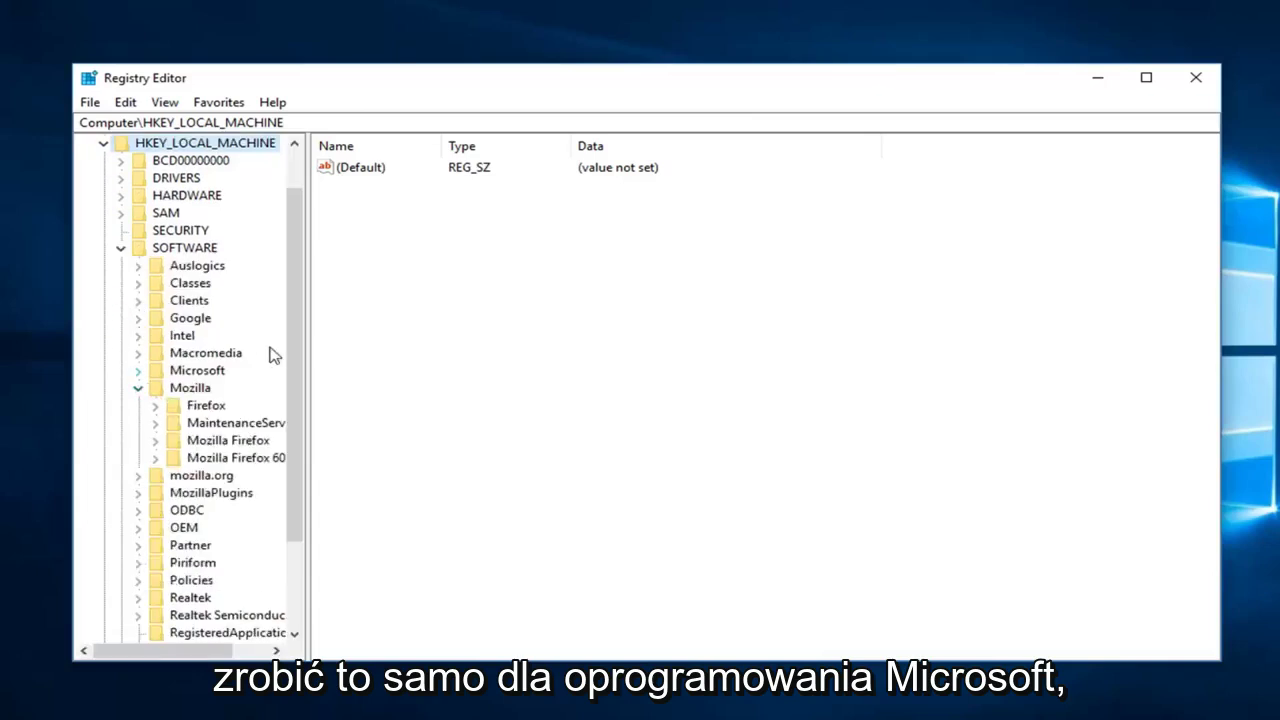
left_click(138, 388)
left_click(138, 370)
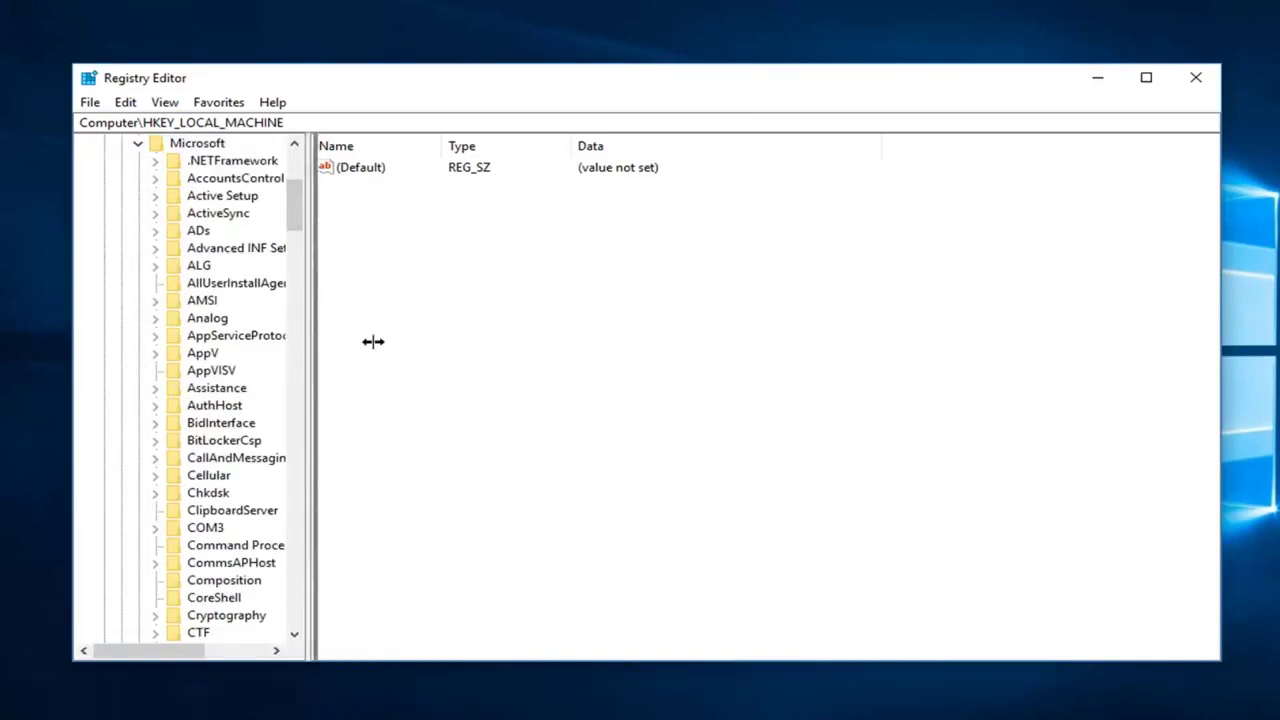
Step: Drill down through Windows\CurrentVersion\SideBySide and select the Winners key
left_click_drag(372, 341, 508, 342)
scroll(214, 400, "down", 19)
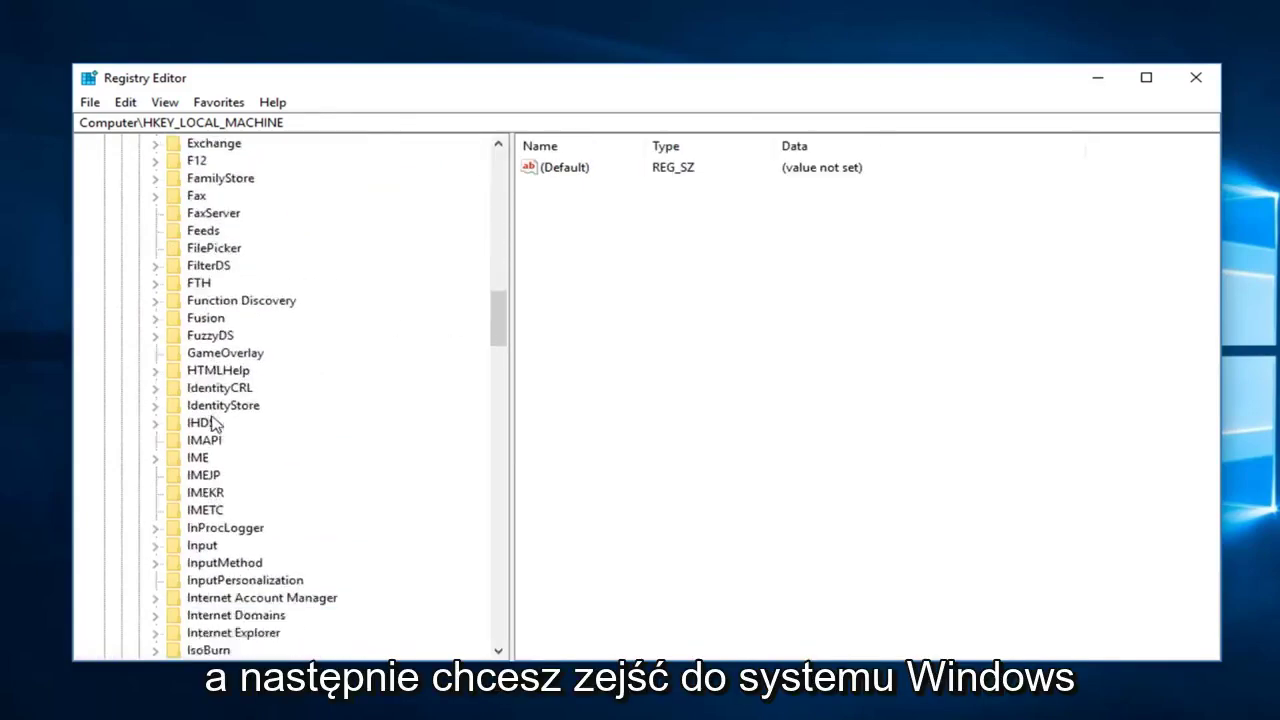
scroll(214, 425, "down", 20)
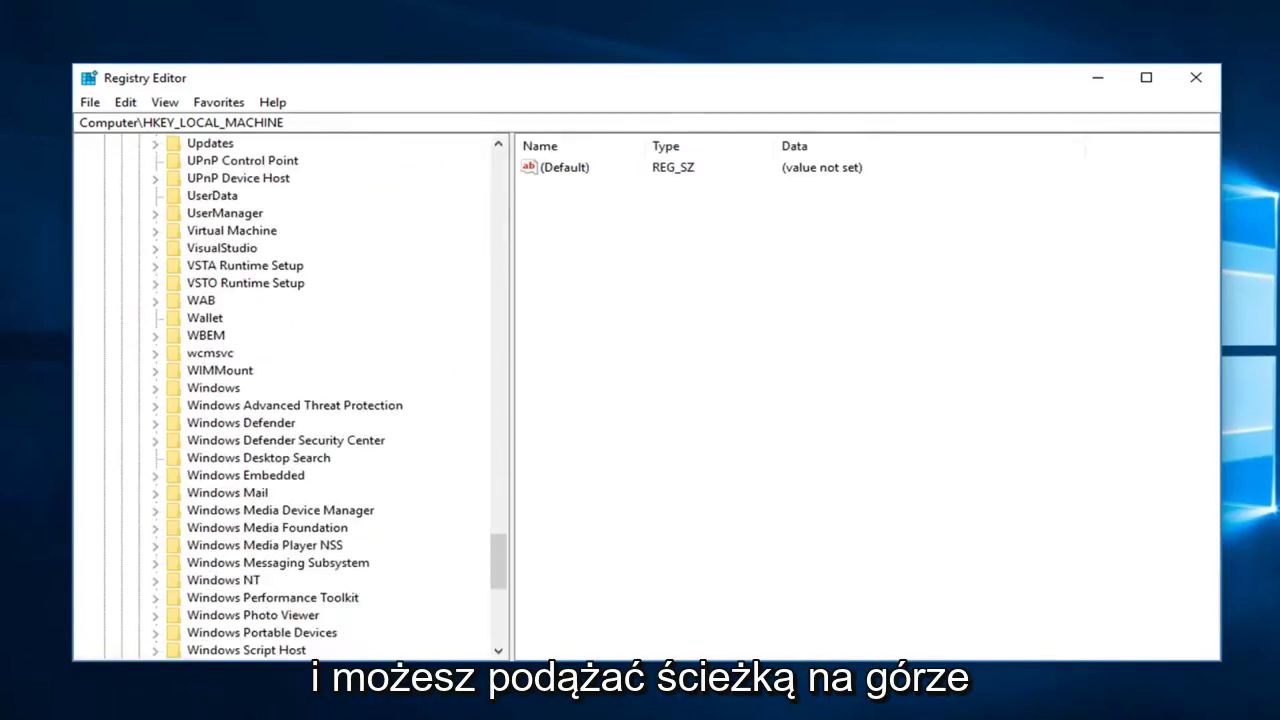
left_click(174, 389)
left_click(156, 389)
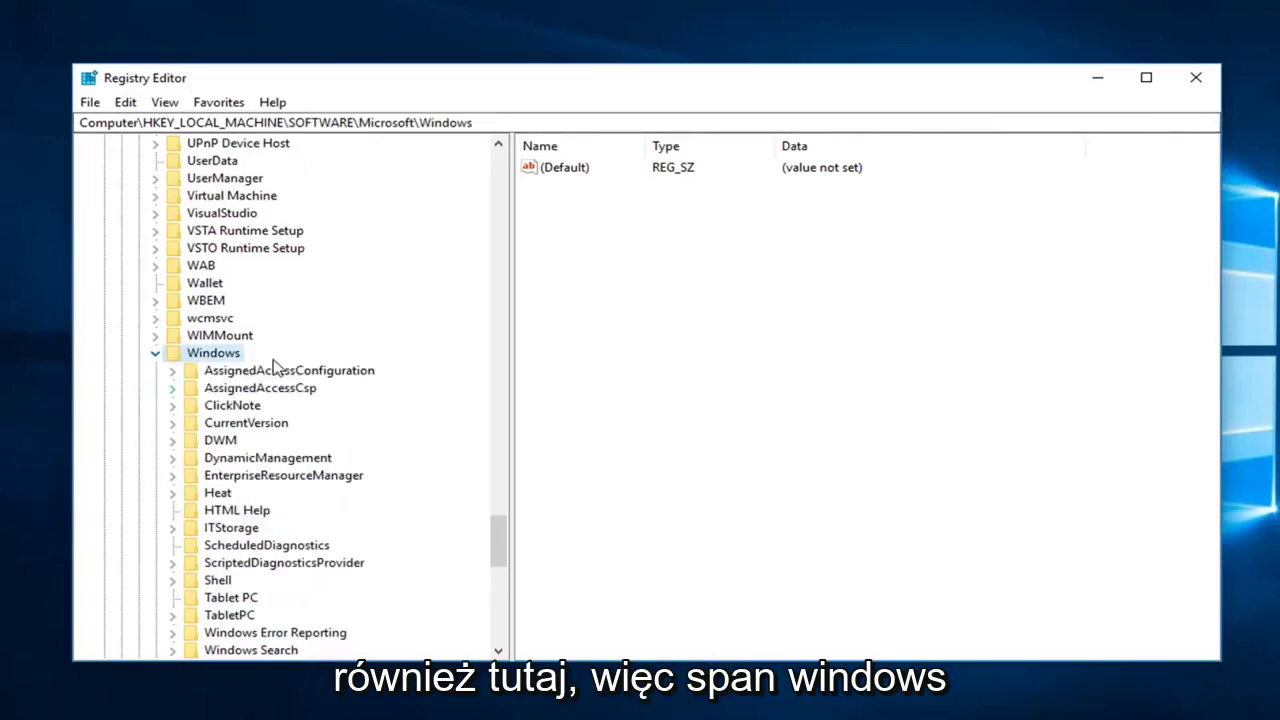
left_click(236, 421)
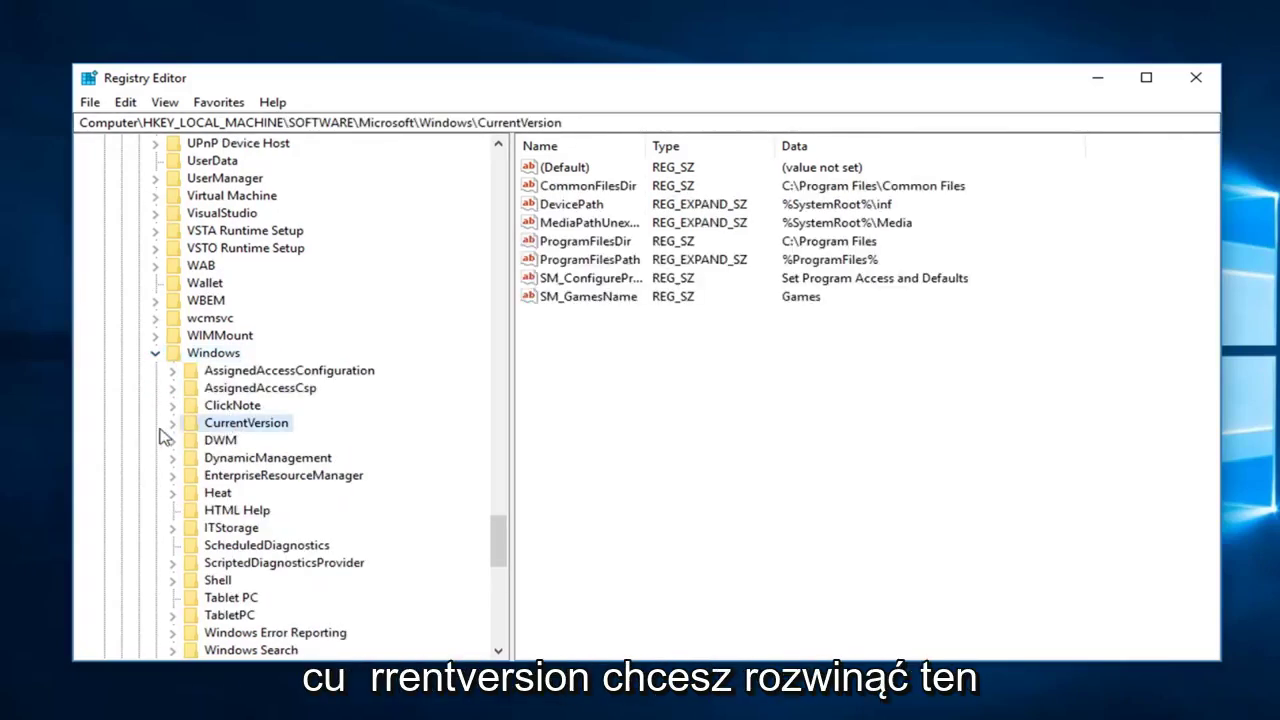
left_click(174, 424)
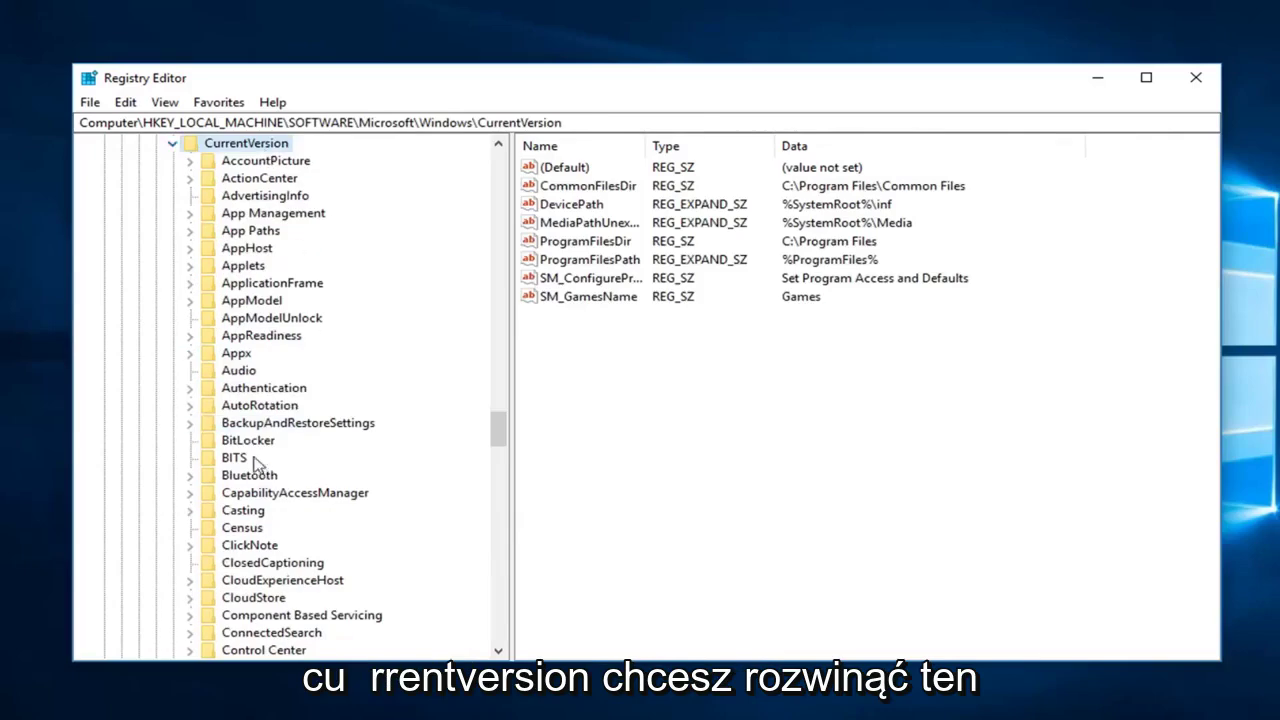
scroll(230, 452, "down", 4)
scroll(230, 452, "down", 16)
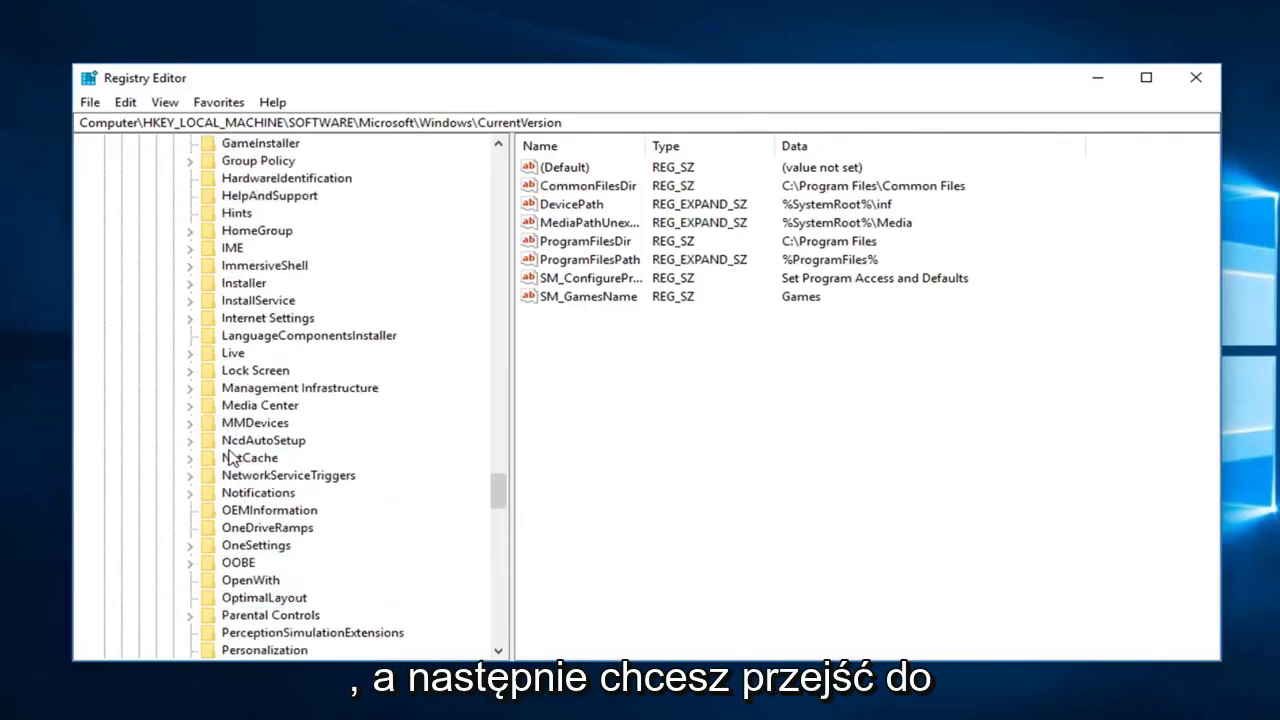
scroll(230, 460, "down", 8)
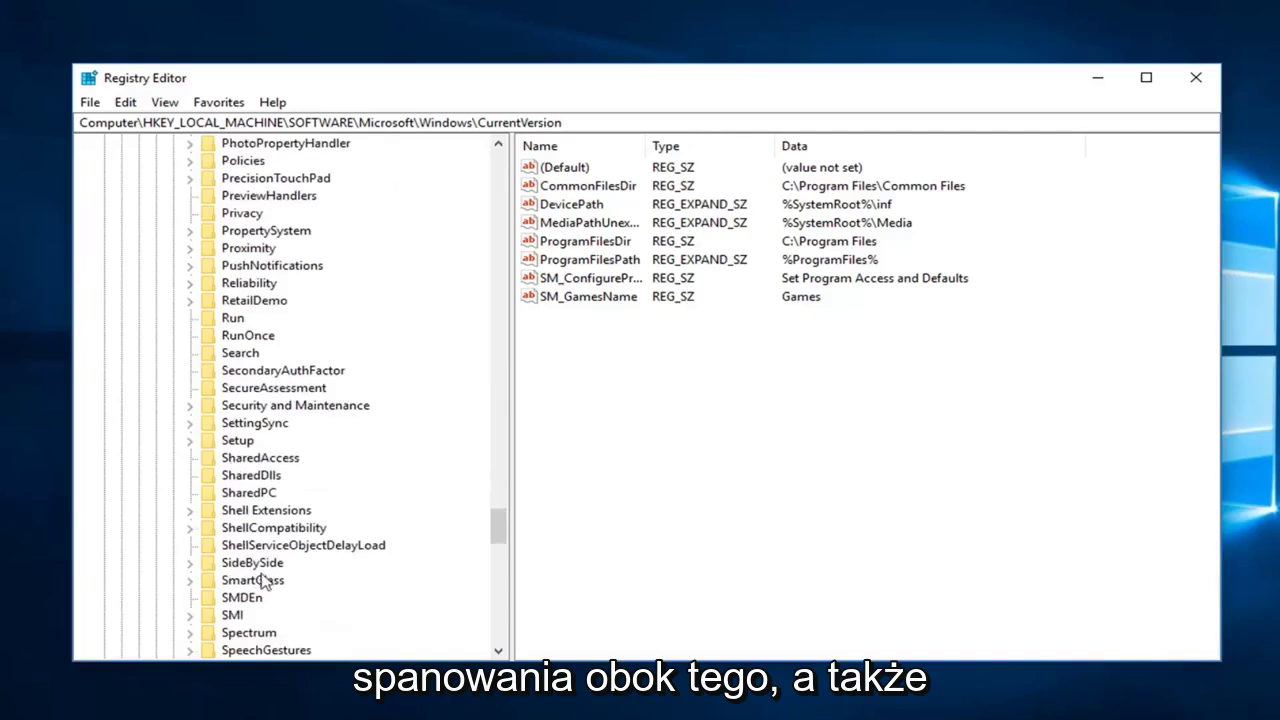
left_click(258, 564)
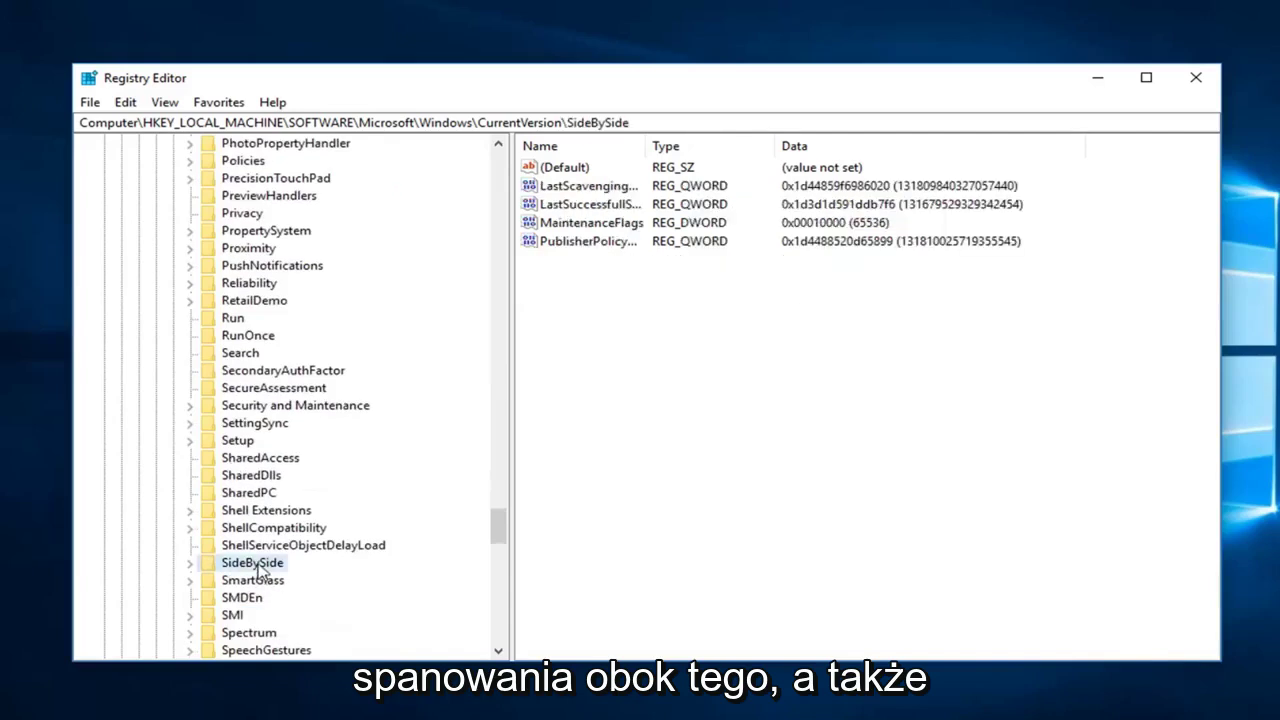
left_click(191, 564)
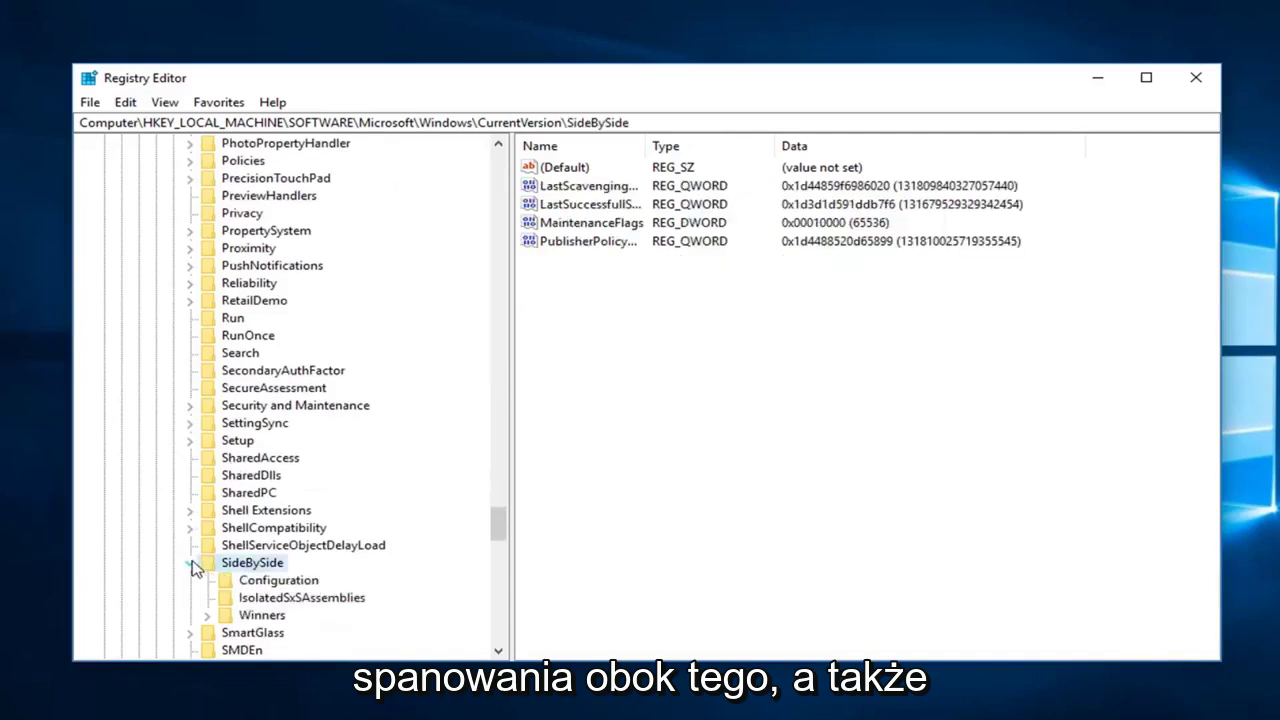
left_click(259, 615)
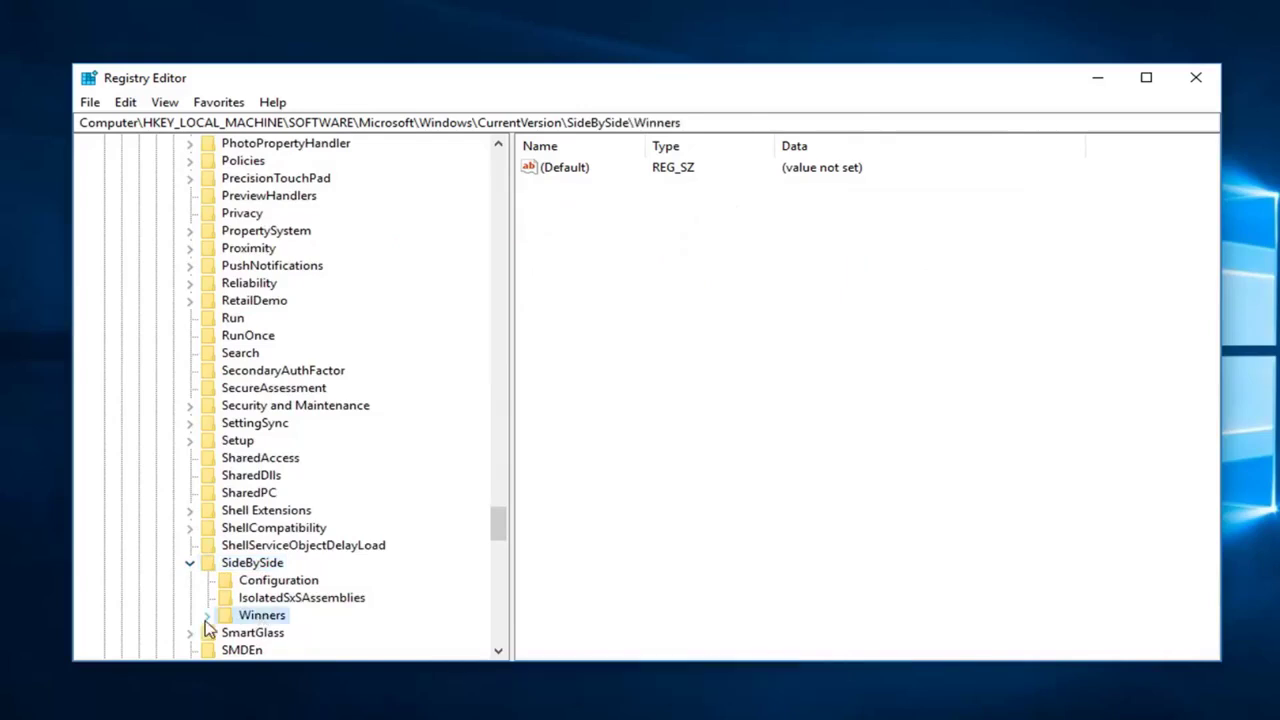
Step: Expand Winners and scroll through its x86_policy subkeys to locate the vc90.crt entries
left_click(205, 617)
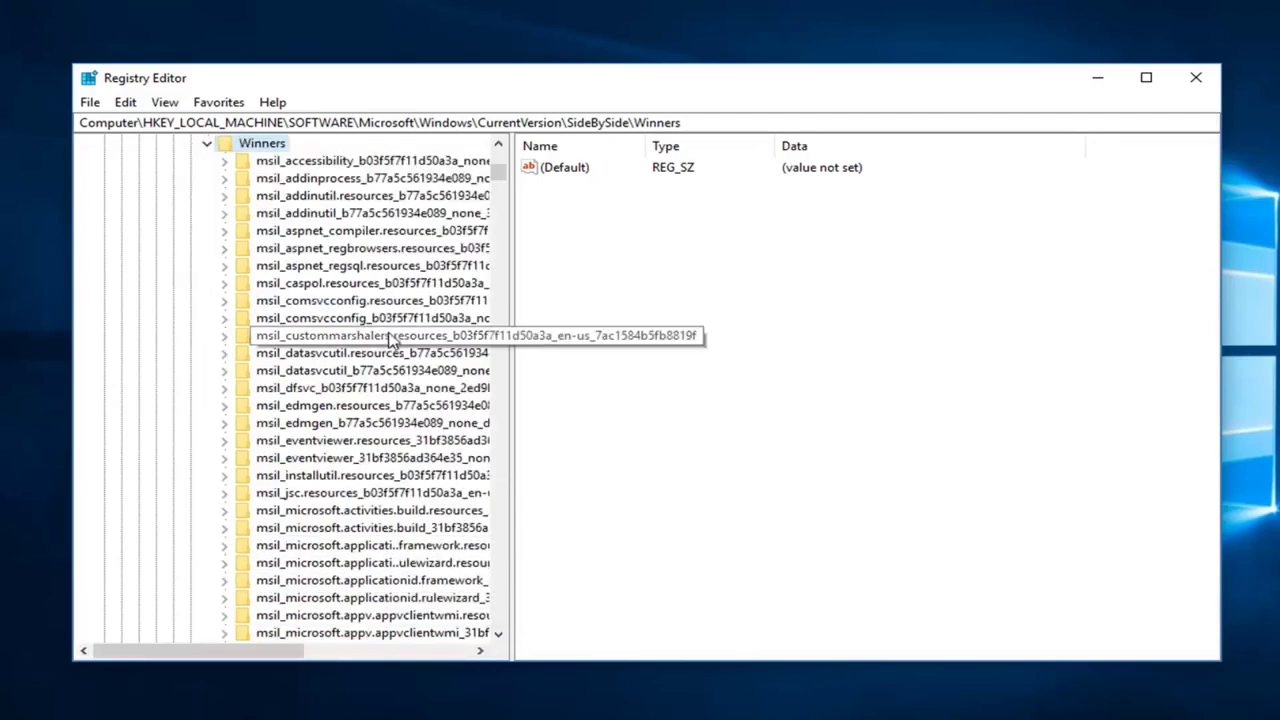
scroll(330, 370, "down", 15)
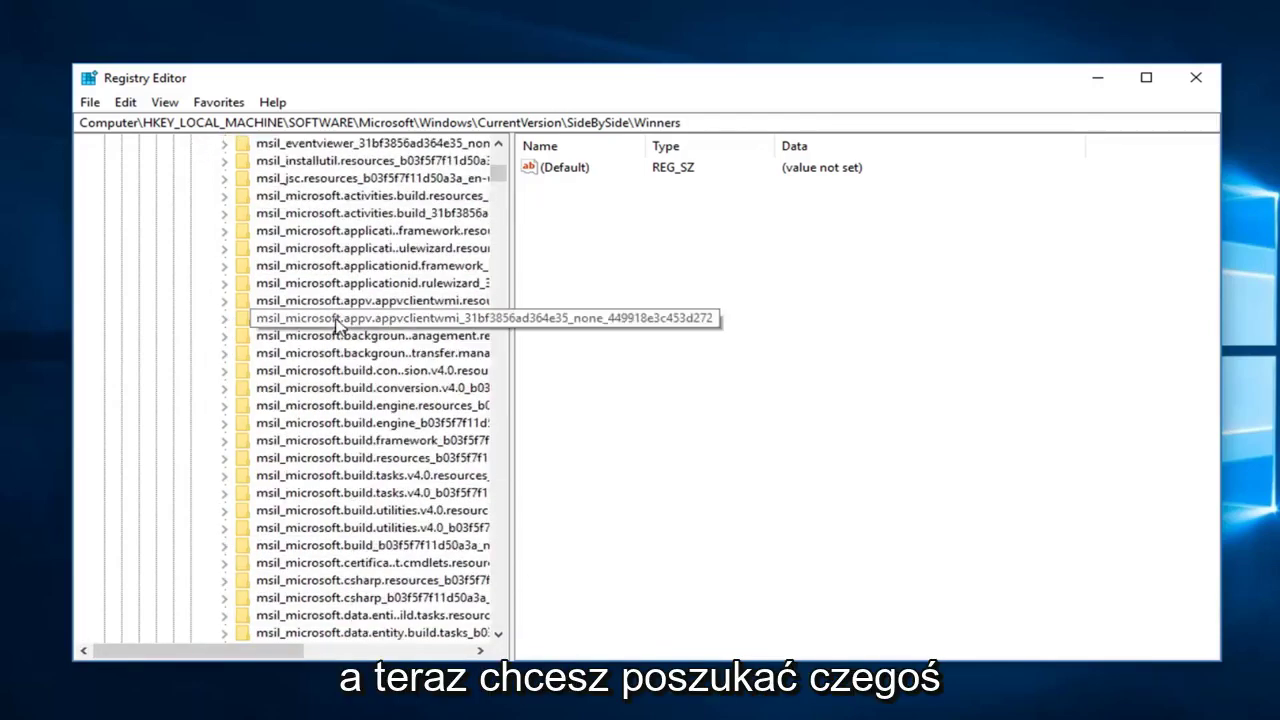
scroll(322, 381, "down", 4)
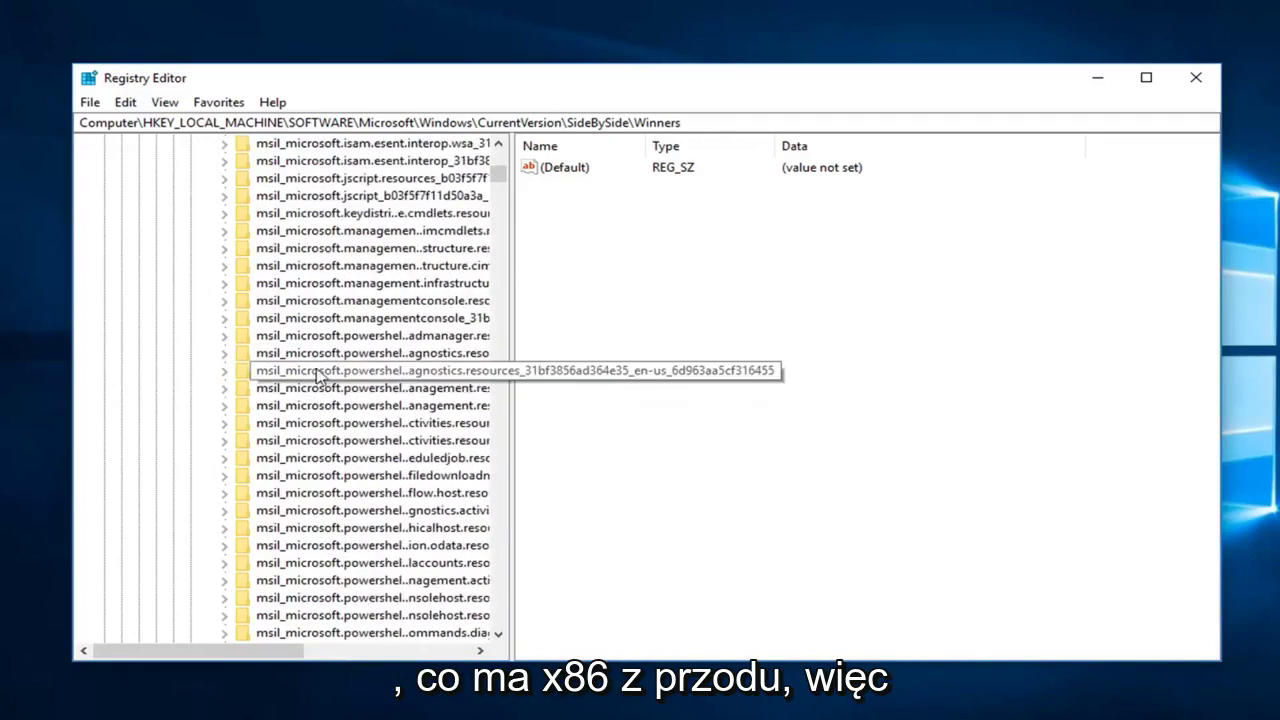
scroll(320, 374, "down", 15)
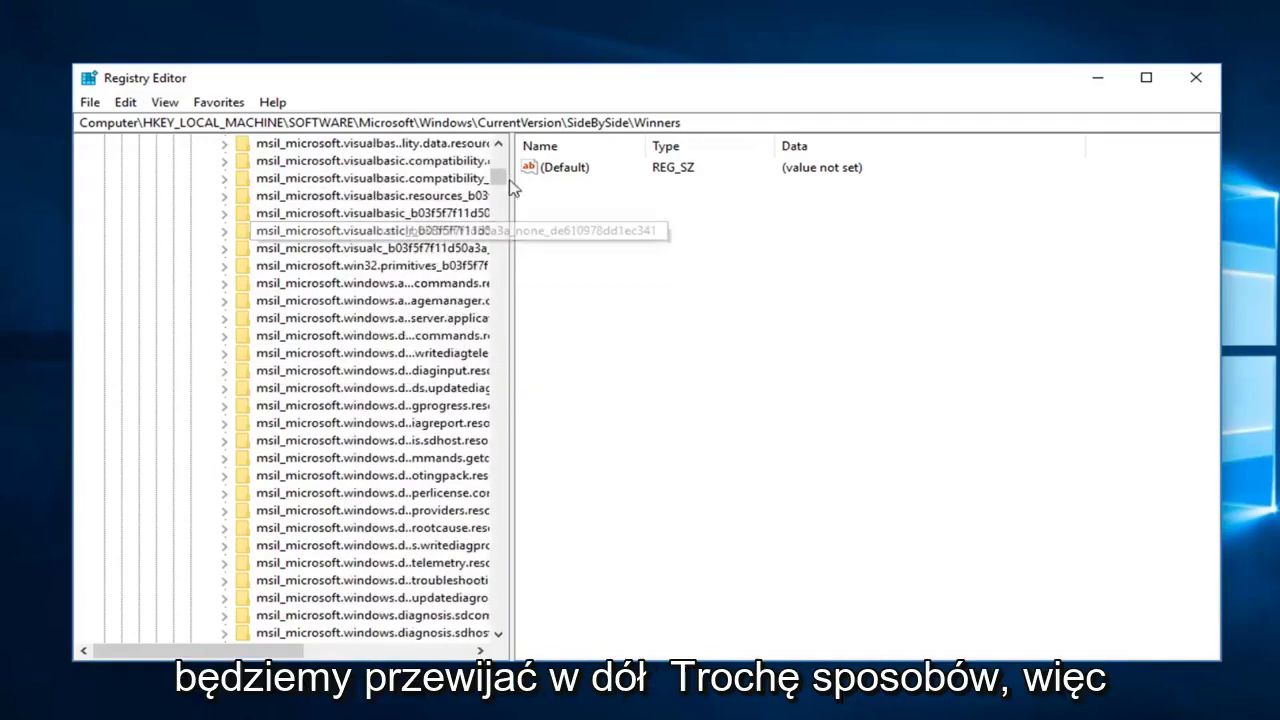
left_click_drag(498, 177, 498, 608)
scroll(492, 327, "down", 20)
scroll(350, 440, "up", 6)
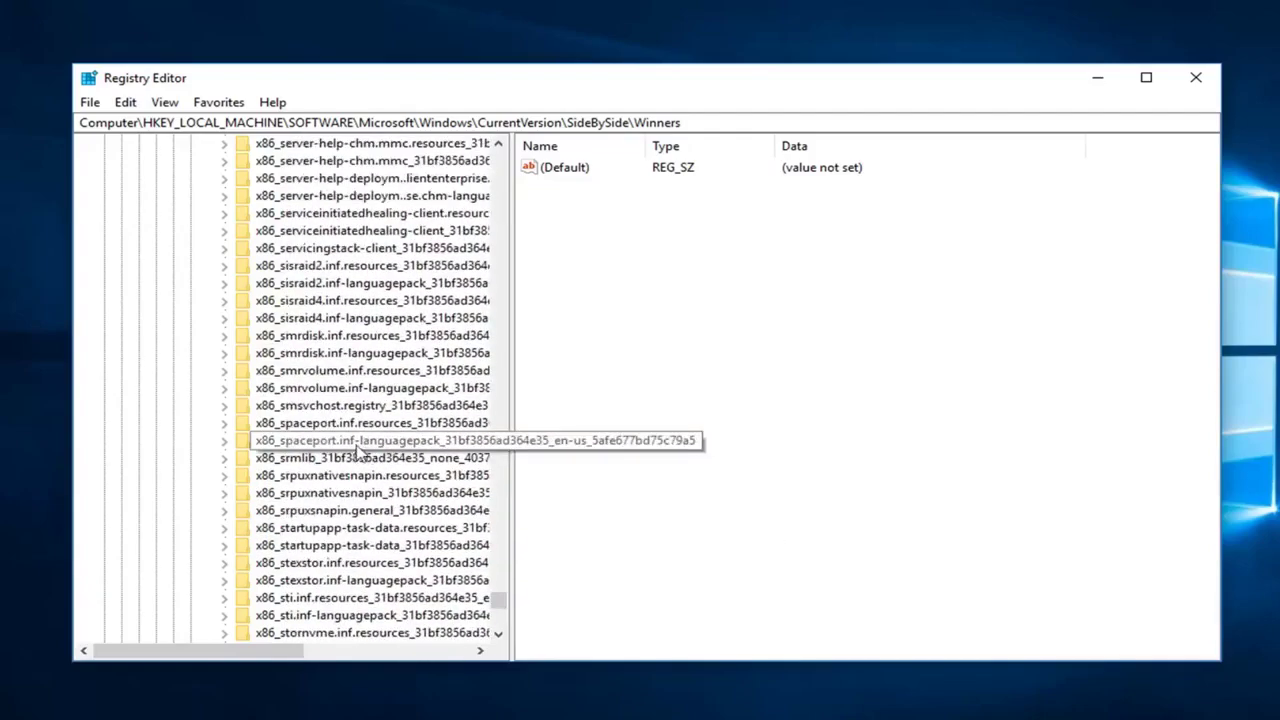
scroll(352, 418, "up", 2)
scroll(350, 418, "up", 4)
scroll(350, 420, "down", 15)
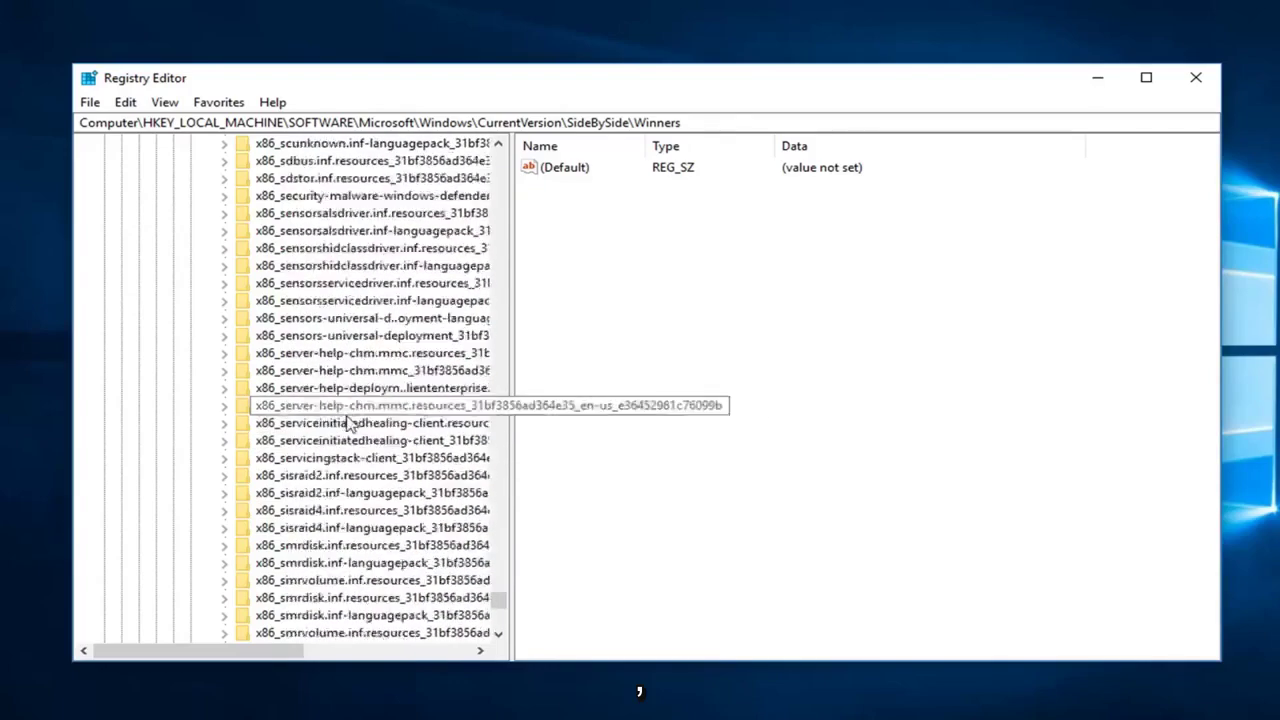
scroll(350, 425, "down", 20)
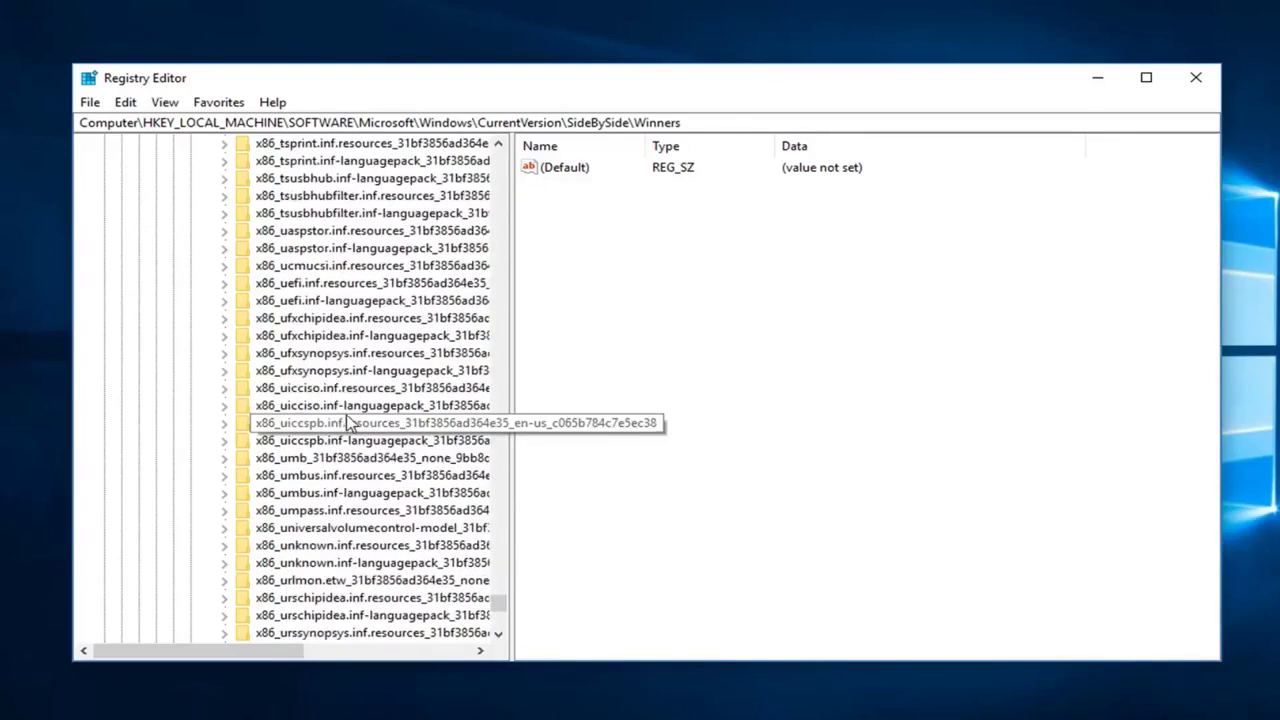
scroll(347, 419, "up", 20)
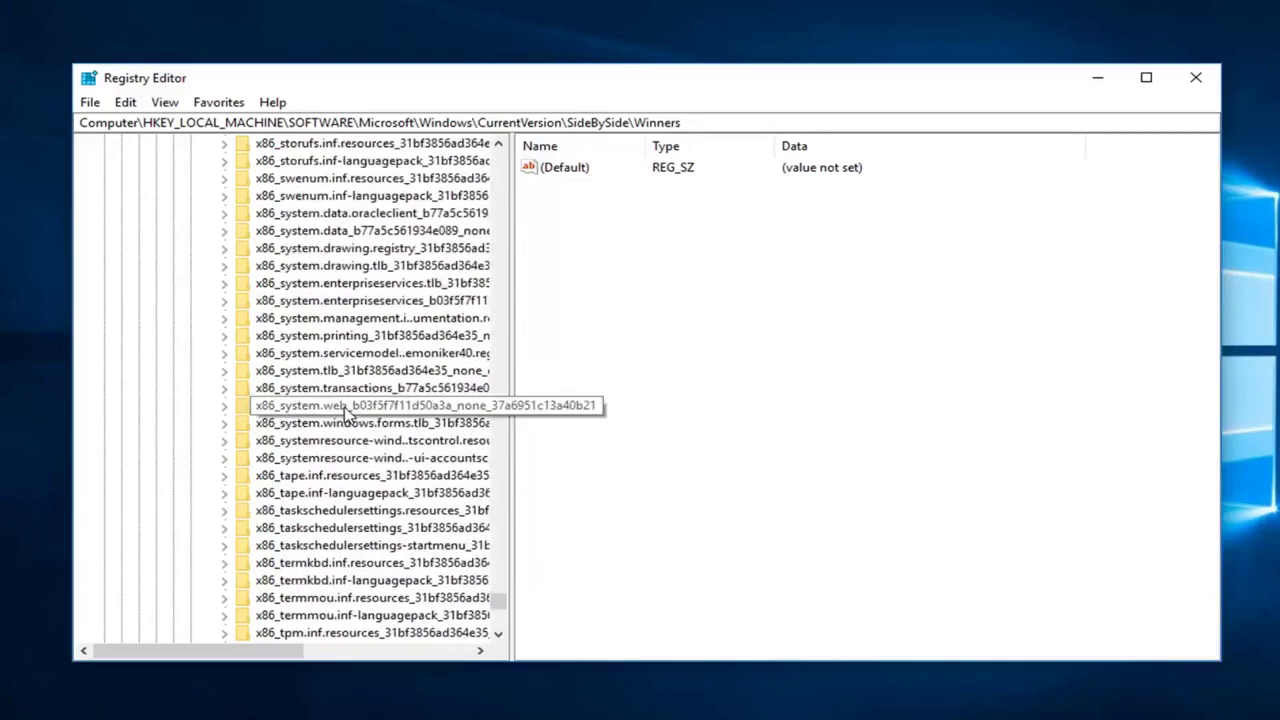
scroll(340, 415, "up", 20)
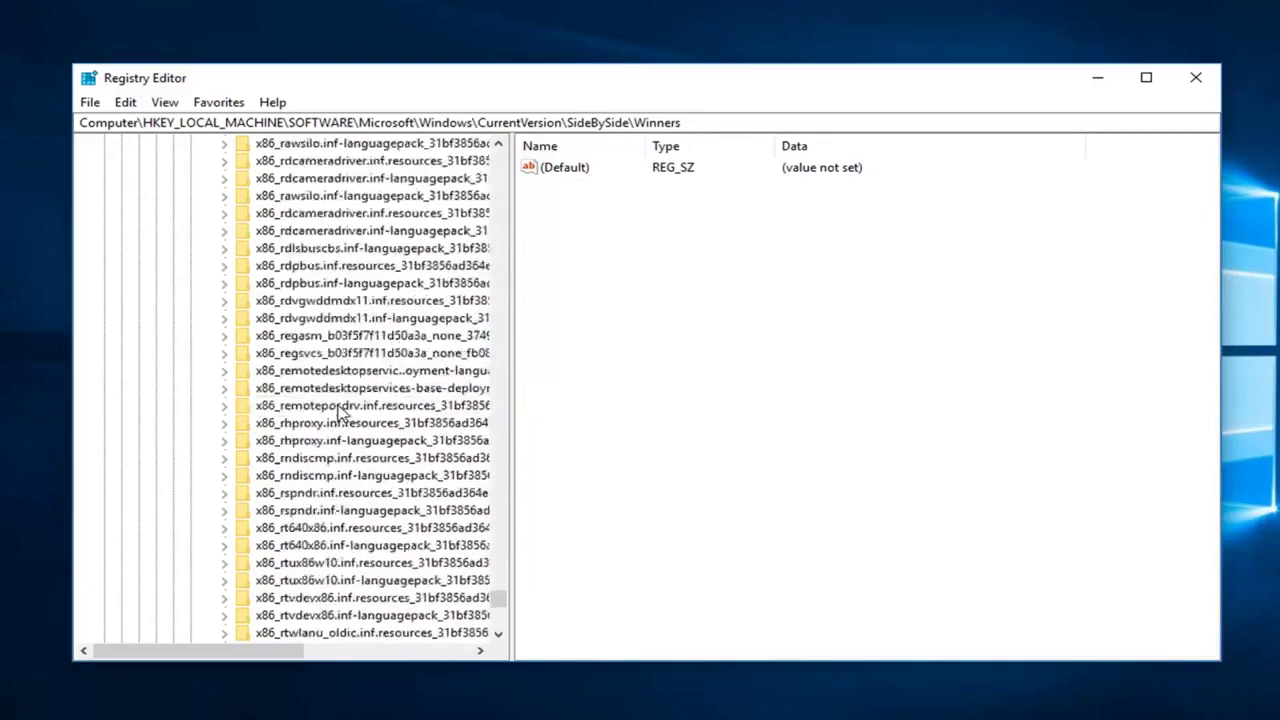
scroll(320, 400, "up", 20)
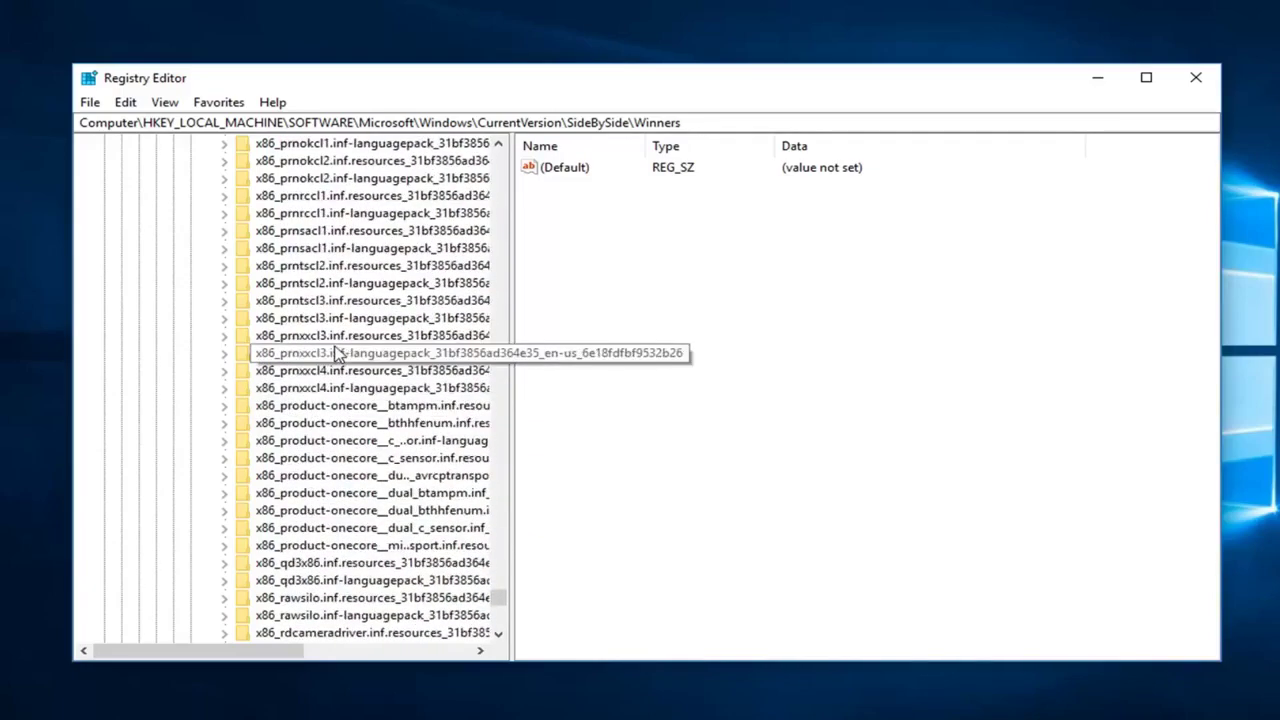
scroll(330, 360, "down", 15)
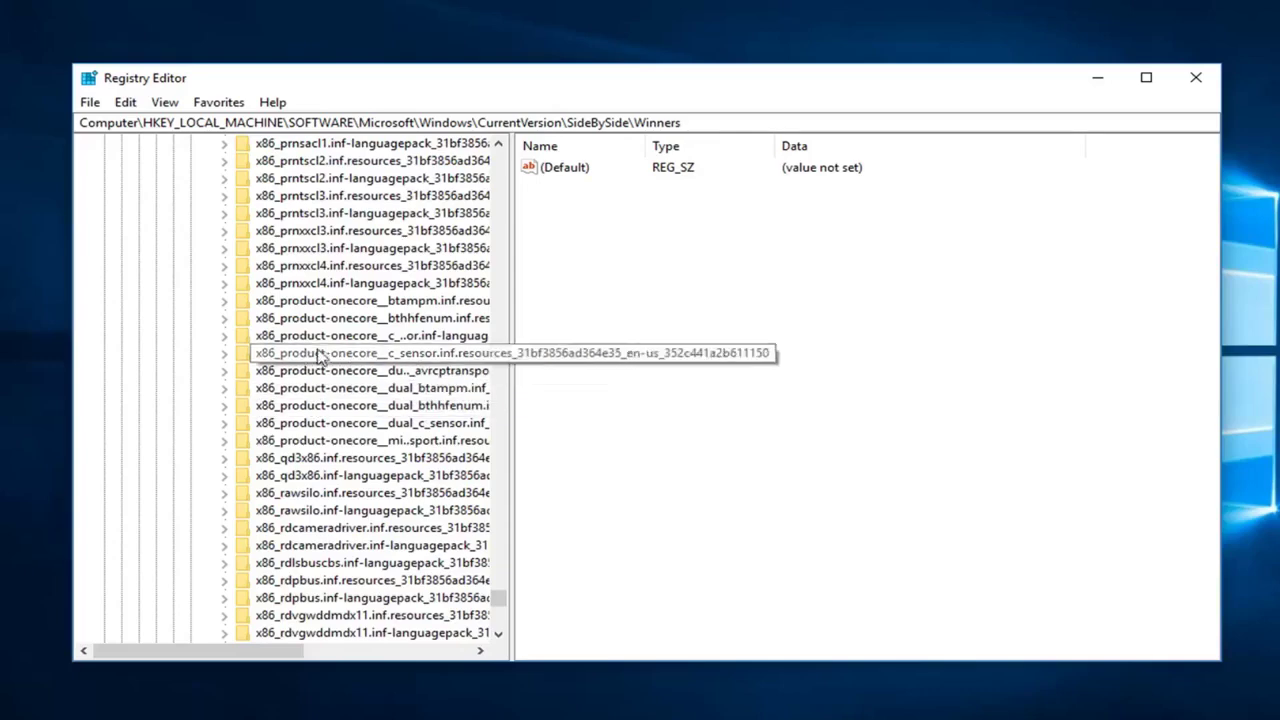
scroll(305, 328, "up", 20)
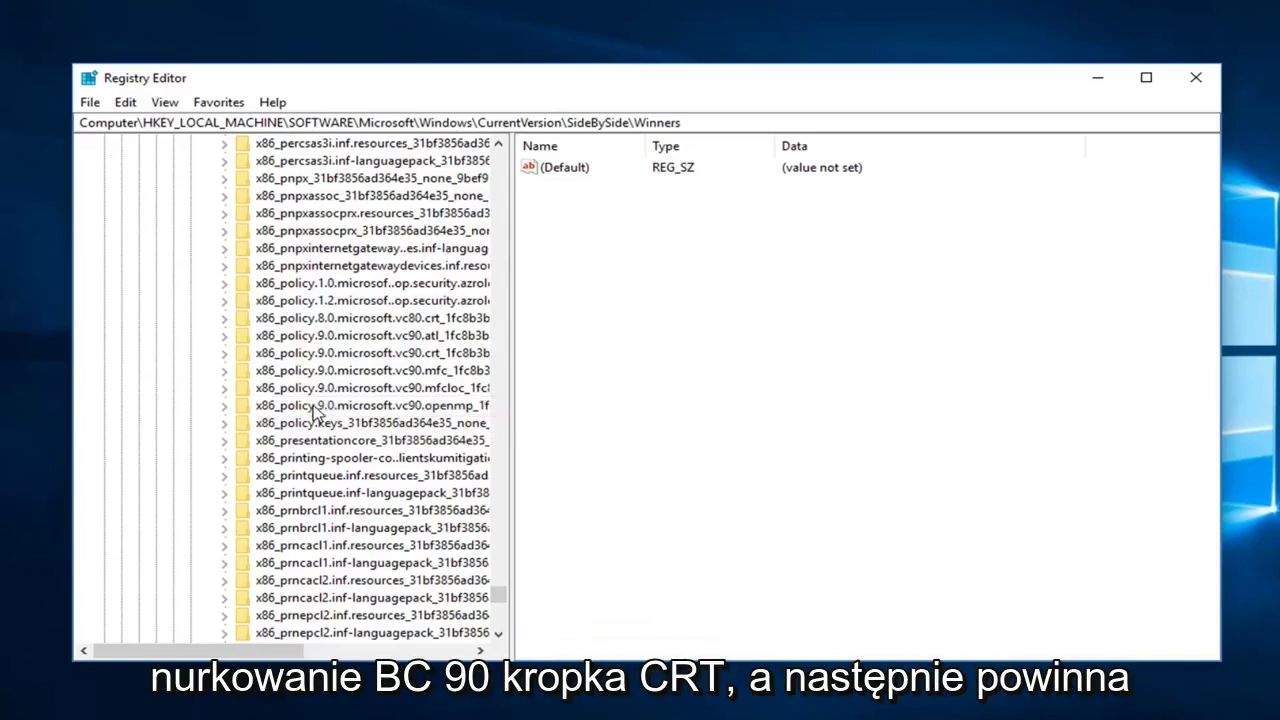
Step: Select x86_policy.9.0.microsoft.vc90.crt, widen the tree pane, and open its 9.0 subkey
left_click(430, 353)
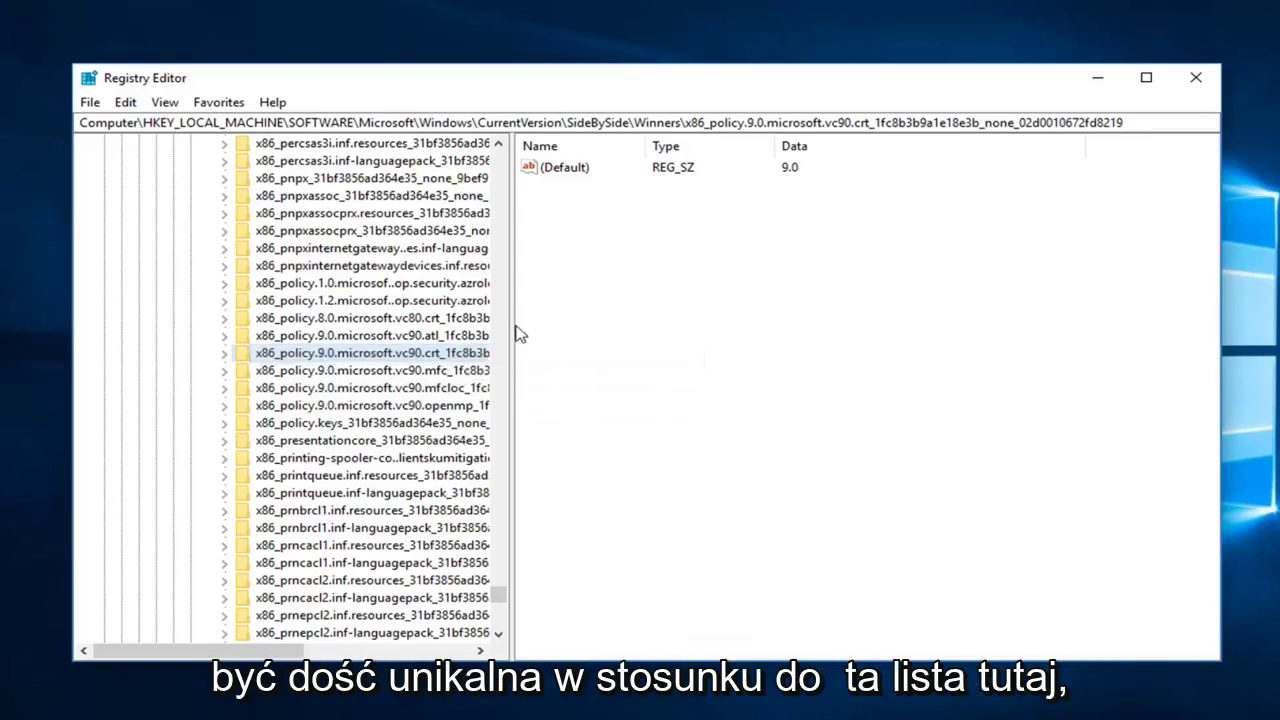
left_click_drag(513, 330, 582, 334)
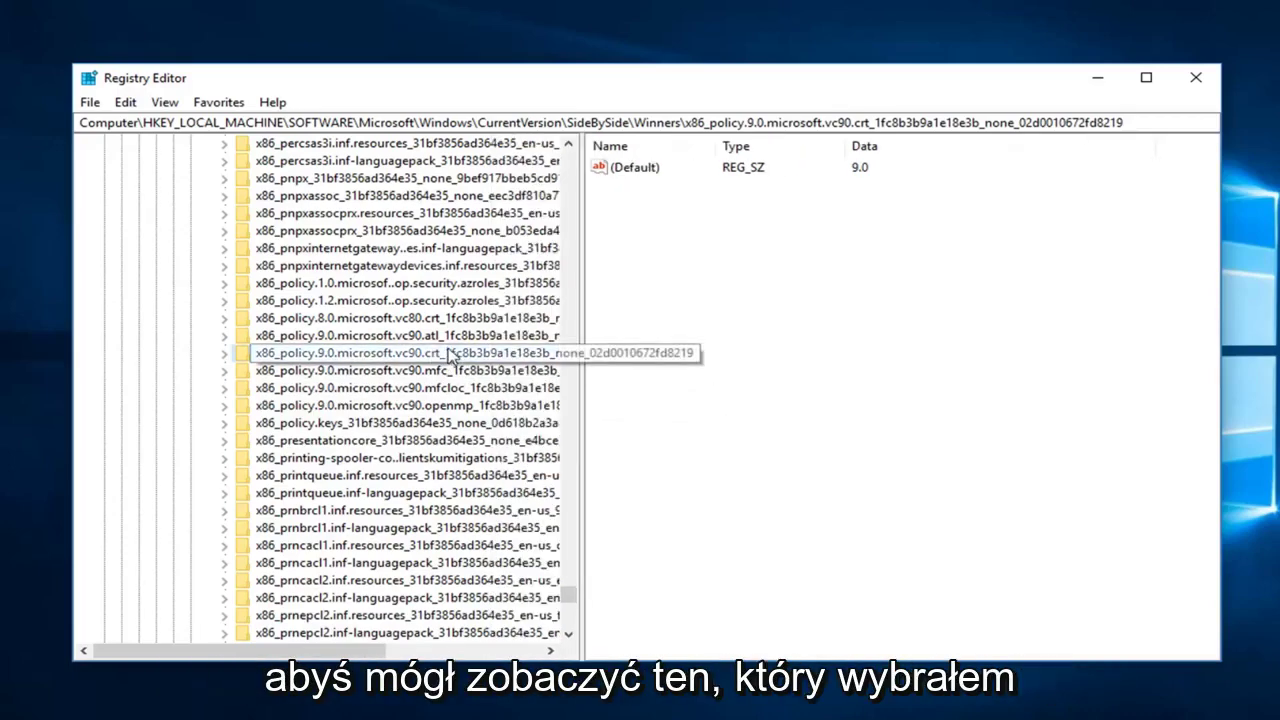
left_click(225, 354)
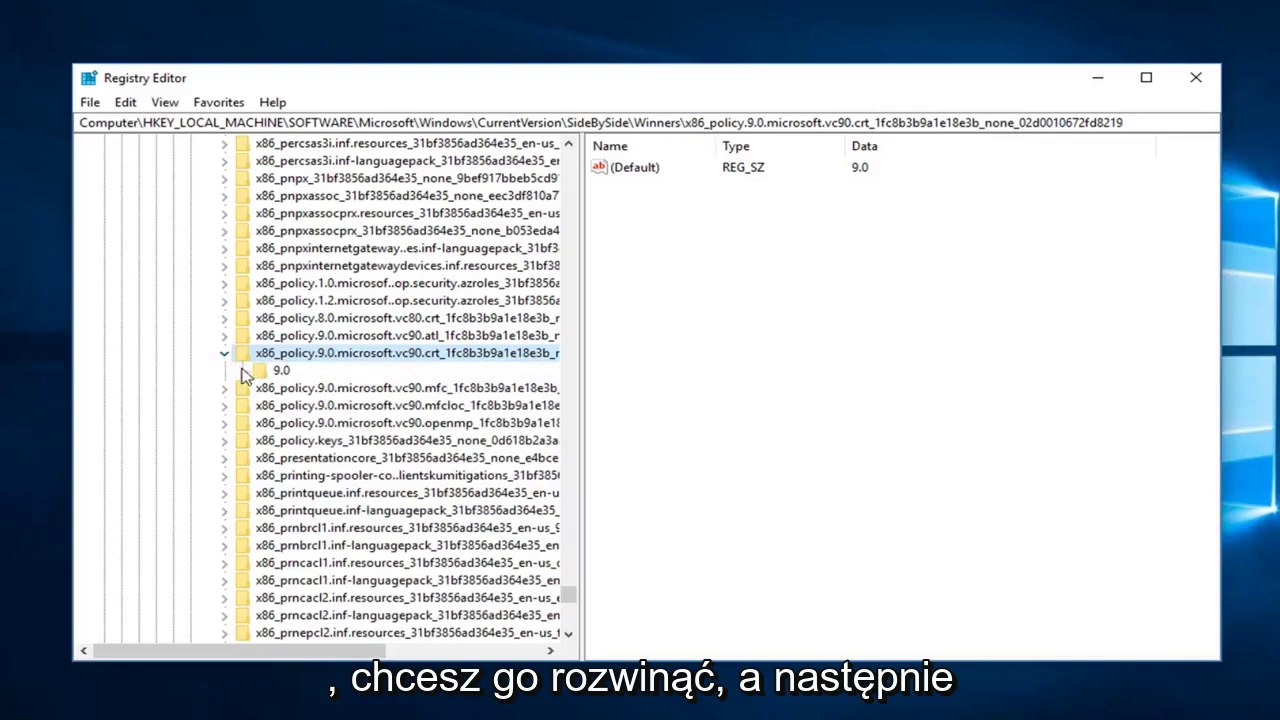
left_click(271, 376)
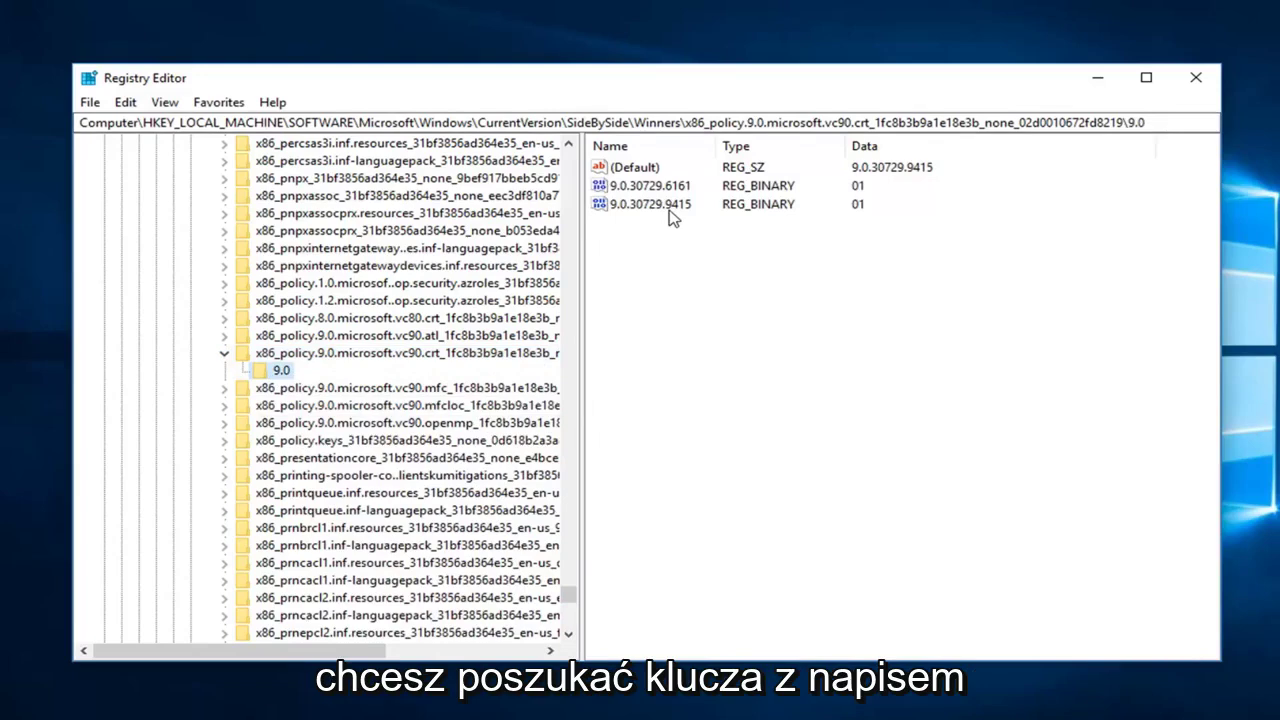
Step: Compare the (Default) value with the 9.0.30729.6161 and 9.0.30729.9415 version entries
left_click(622, 168)
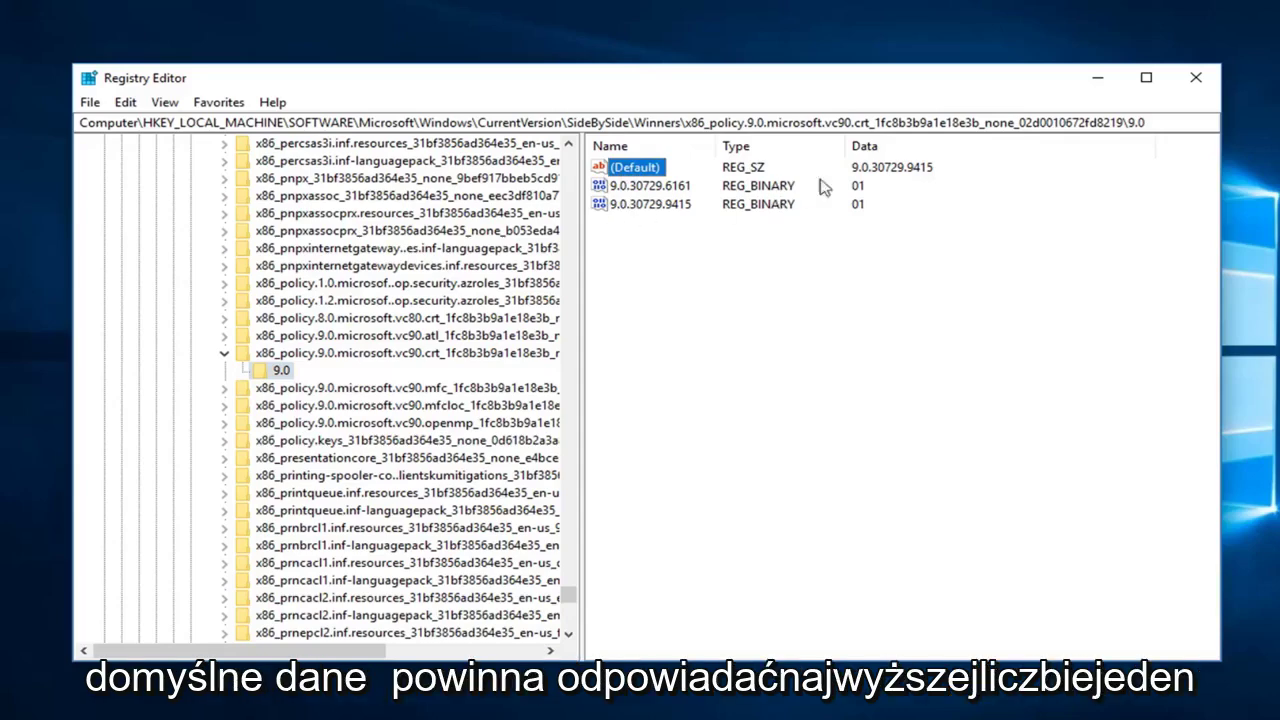
key("Down")
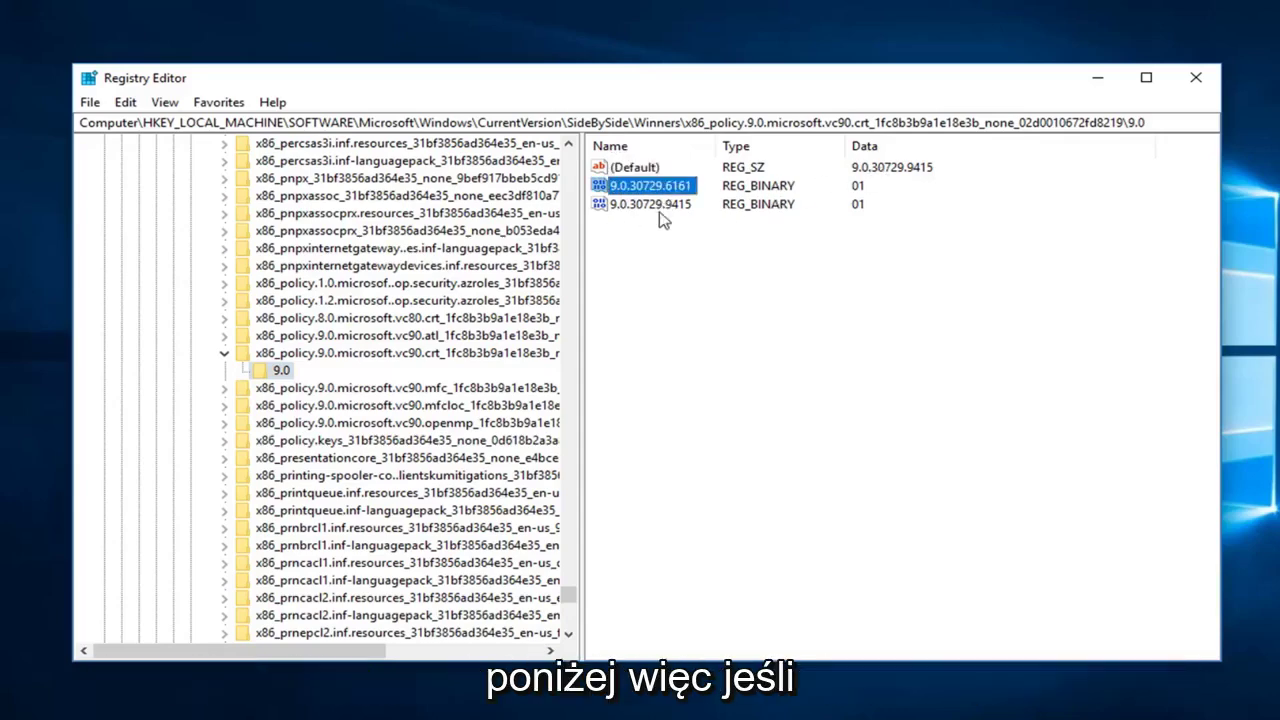
key("Down")
left_click(870, 174)
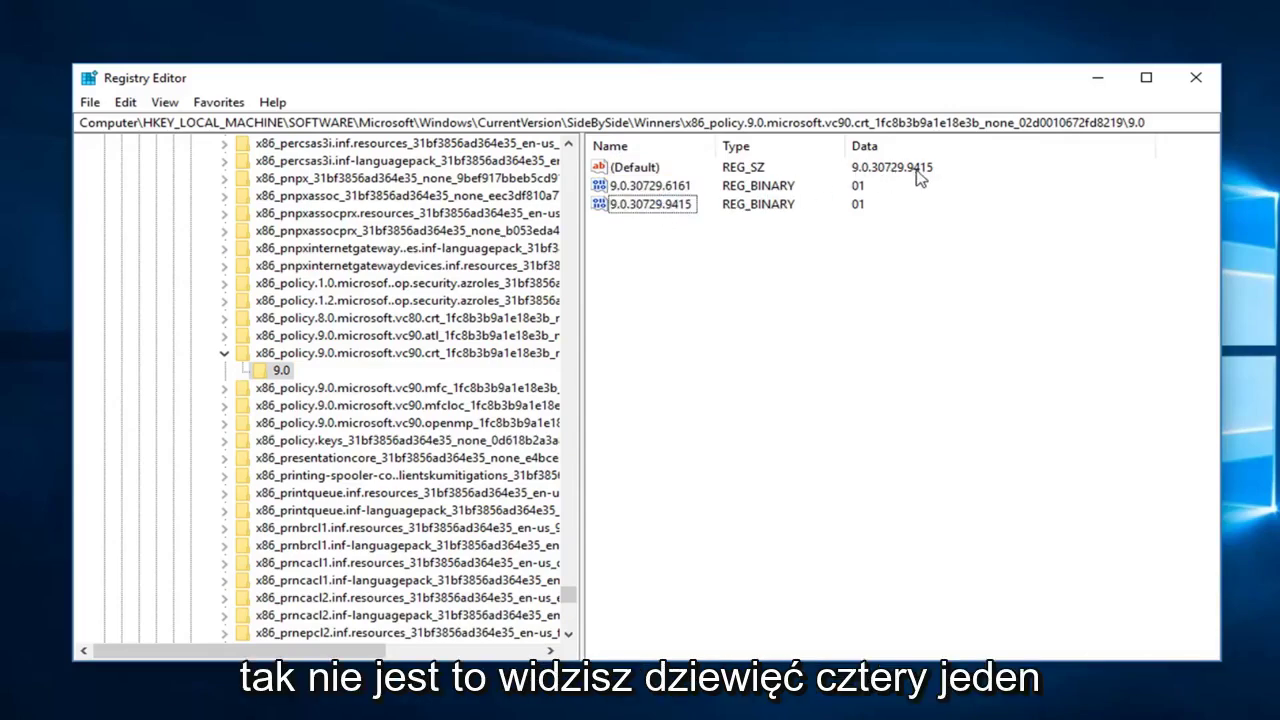
left_click(670, 216)
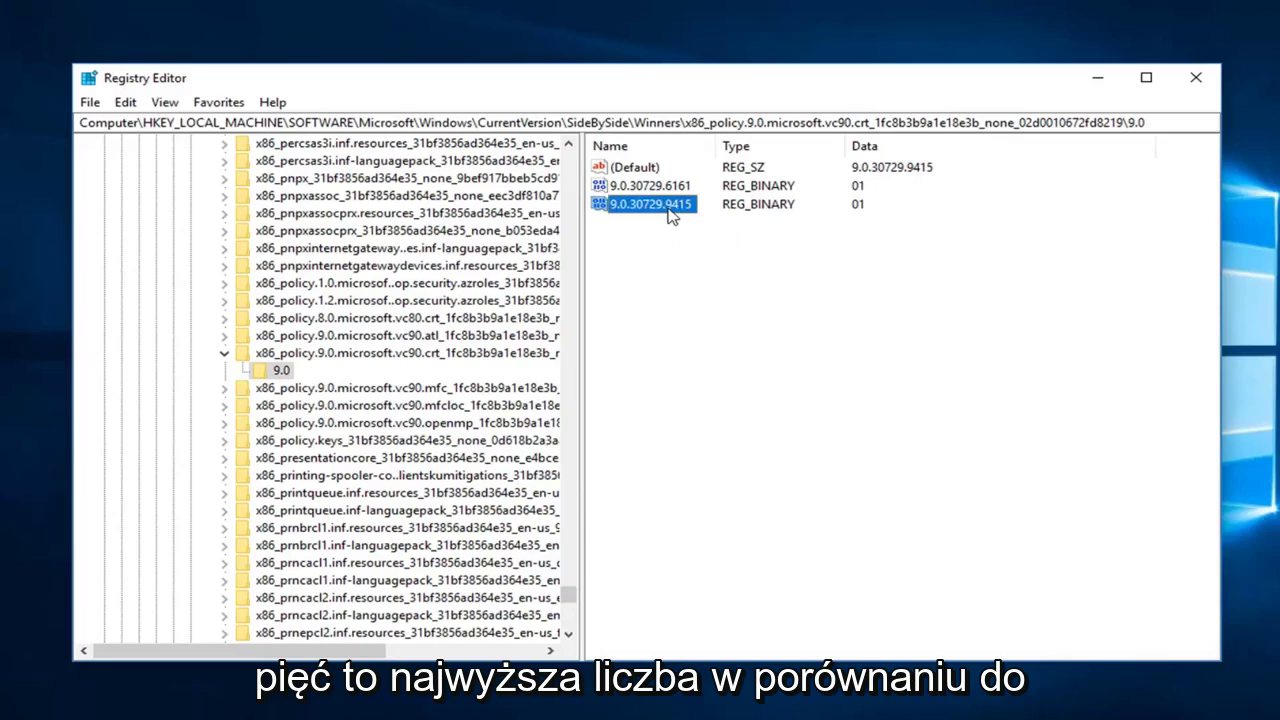
left_click(678, 188)
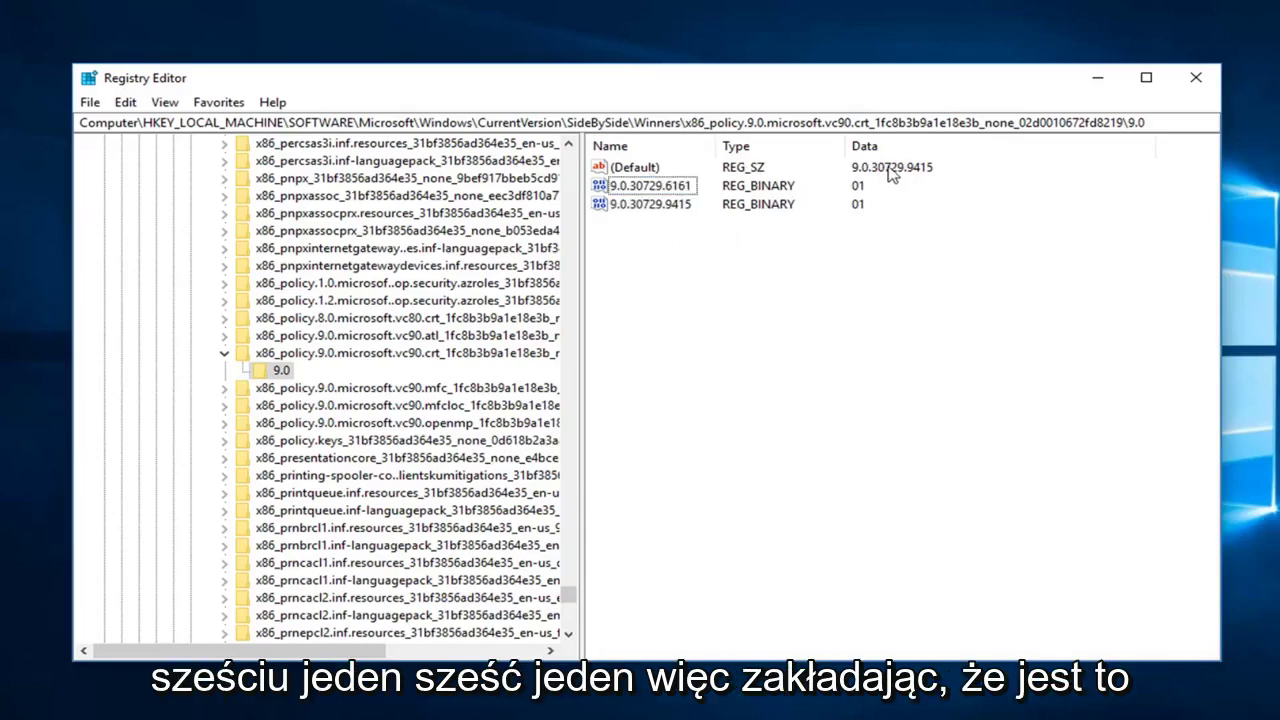
Step: Check that the (Default) data reads 9.0.30729.9415 and cancel without changing it
left_click(640, 168)
double_click(640, 168)
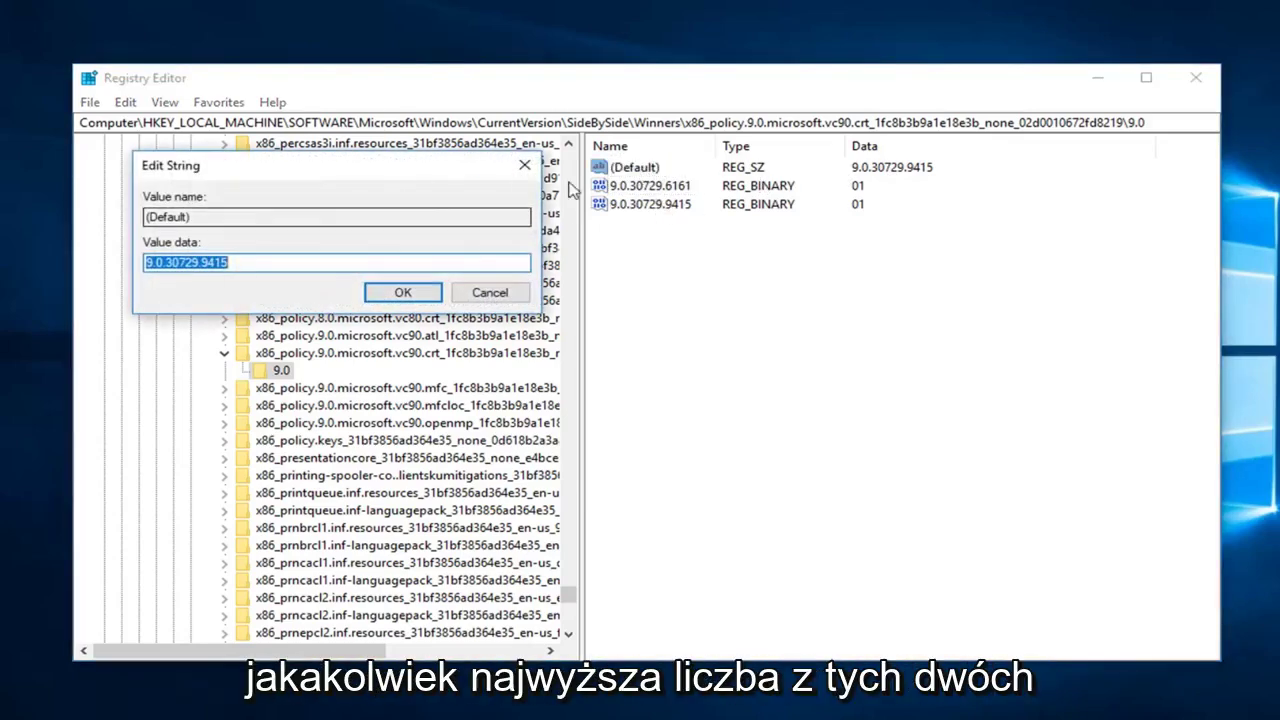
left_click(491, 293)
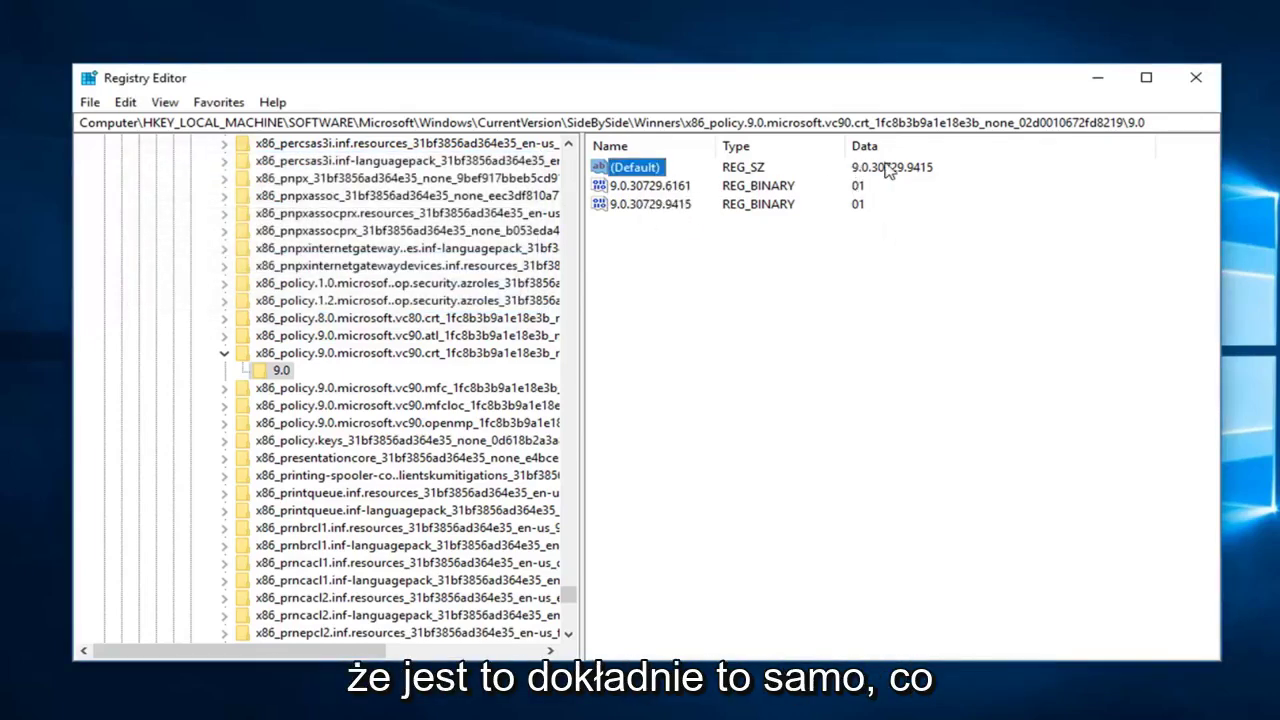
Step: Recheck the 6161 and 9415 version values, then close Registry Editor
left_click(662, 188)
left_click(660, 203)
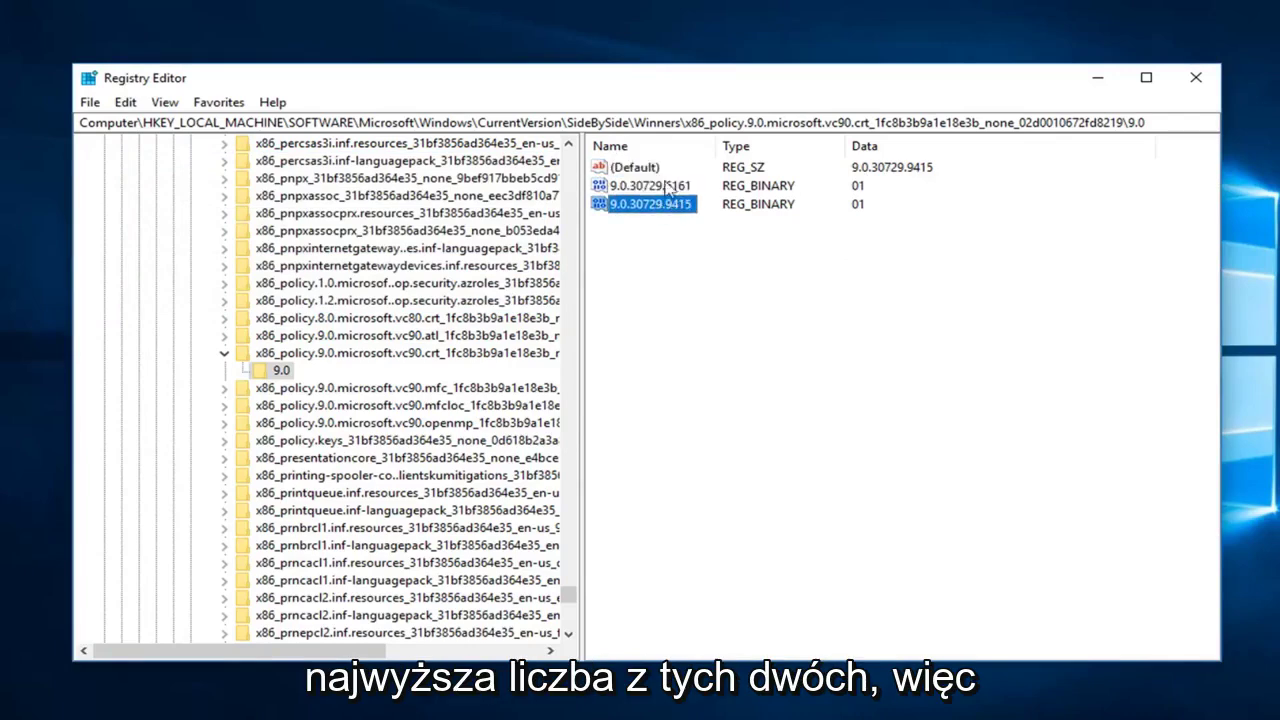
left_click(878, 172)
left_click(660, 200)
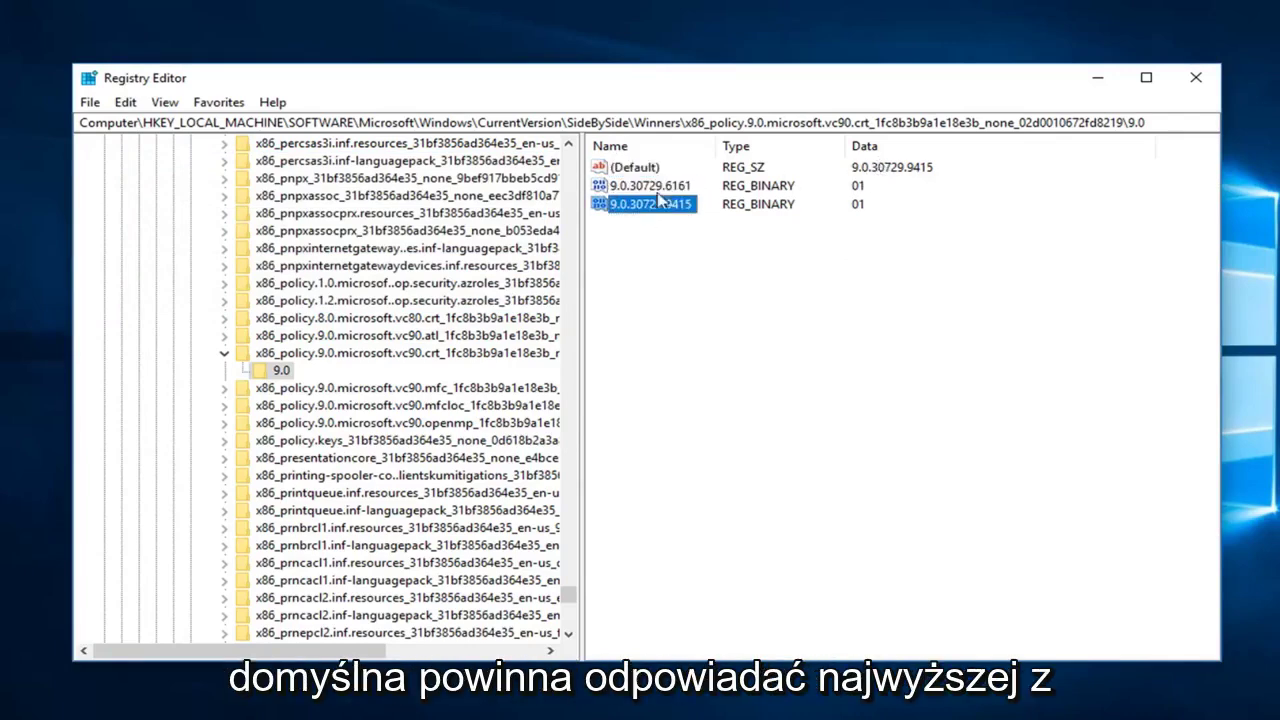
key("Up")
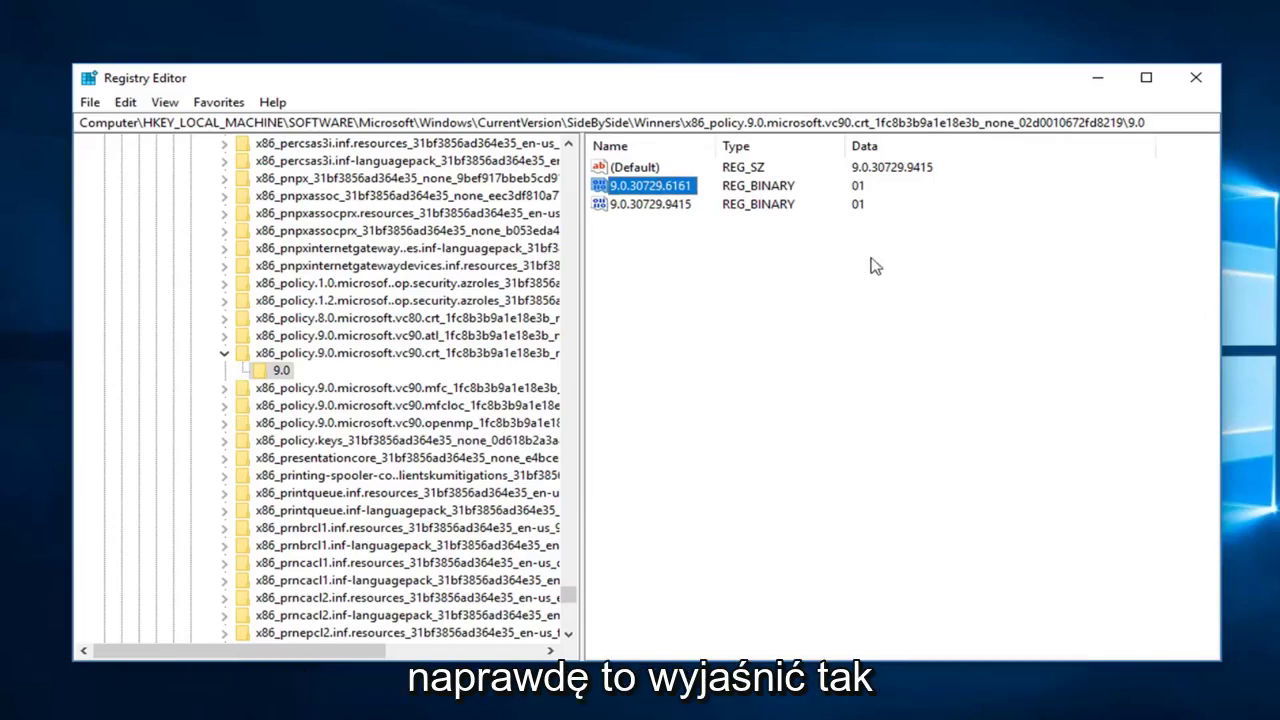
left_click(1195, 78)
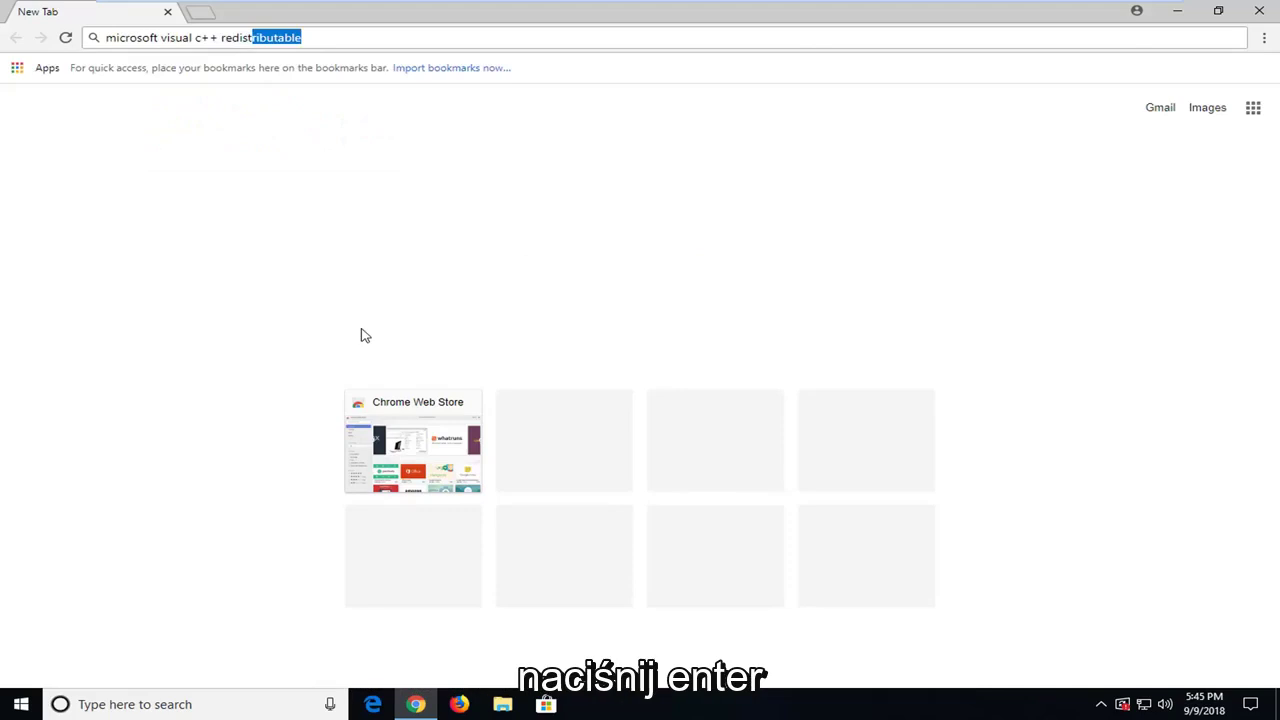
Step: Submit the Google search for 'microsoft visual c++ redistributable'
key("Return")
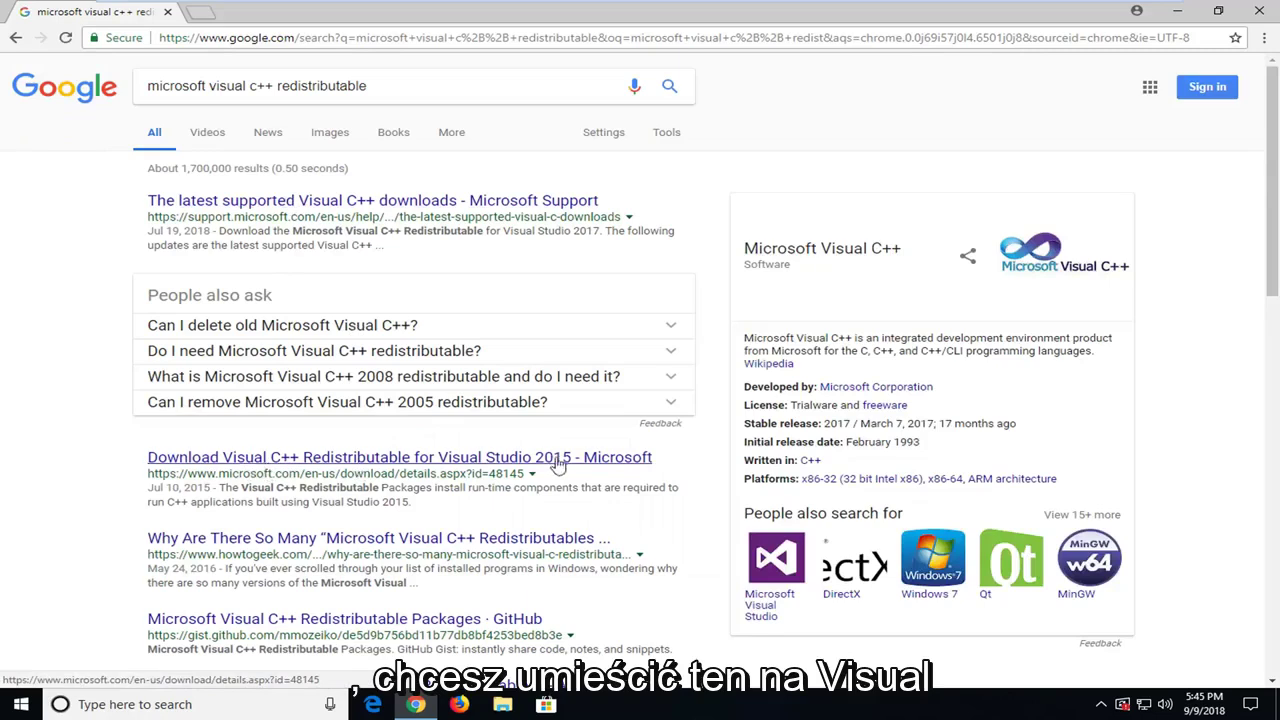
Step: Open the 'Download Visual C++ Redistributable for Visual Studio 2015' result and scroll to its Download section
left_click(528, 464)
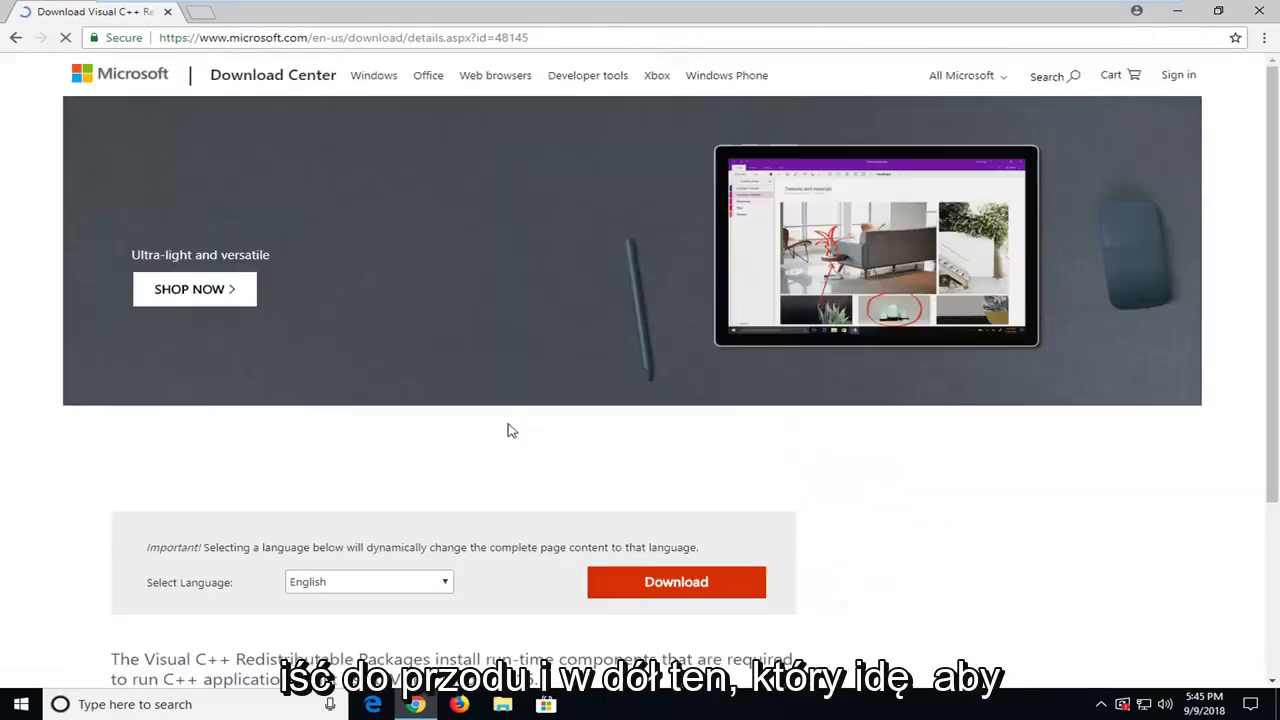
scroll(470, 436, "down", 2)
scroll(445, 443, "down", 2)
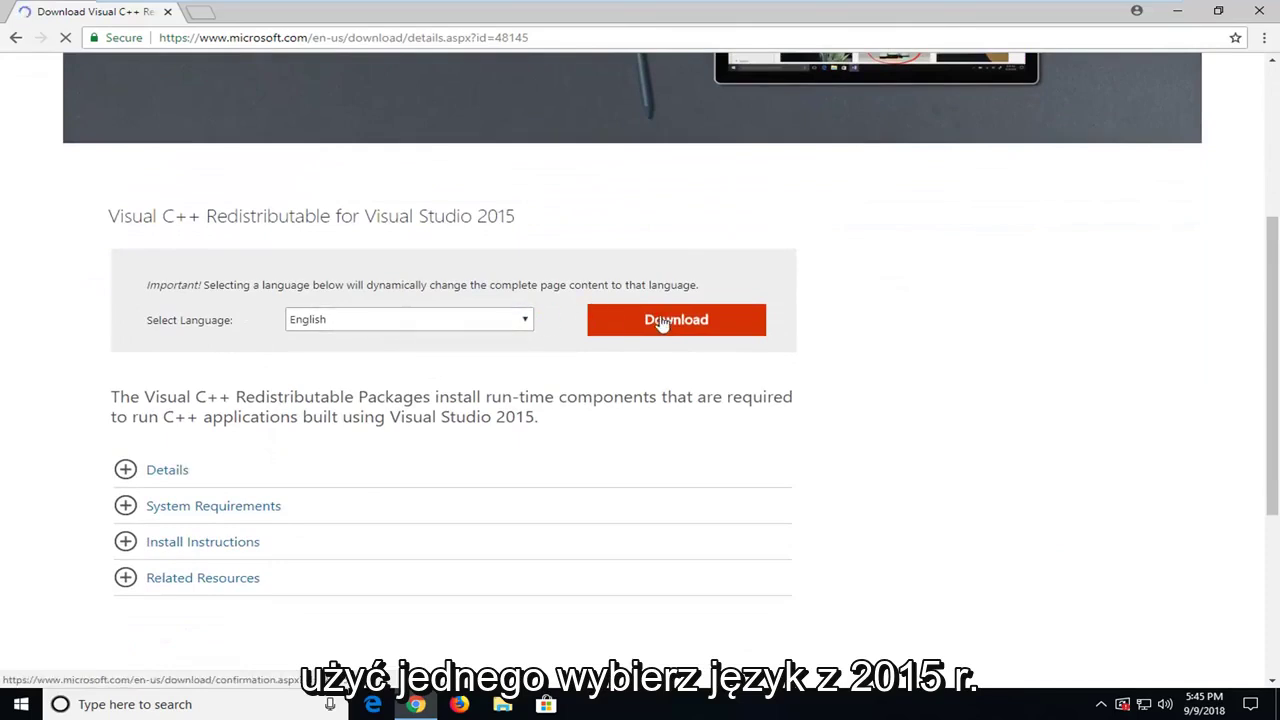
Step: Choose the 32-bit vc_redist.x86.exe (13.1 MB) from the download file list and proceed
left_click(659, 320)
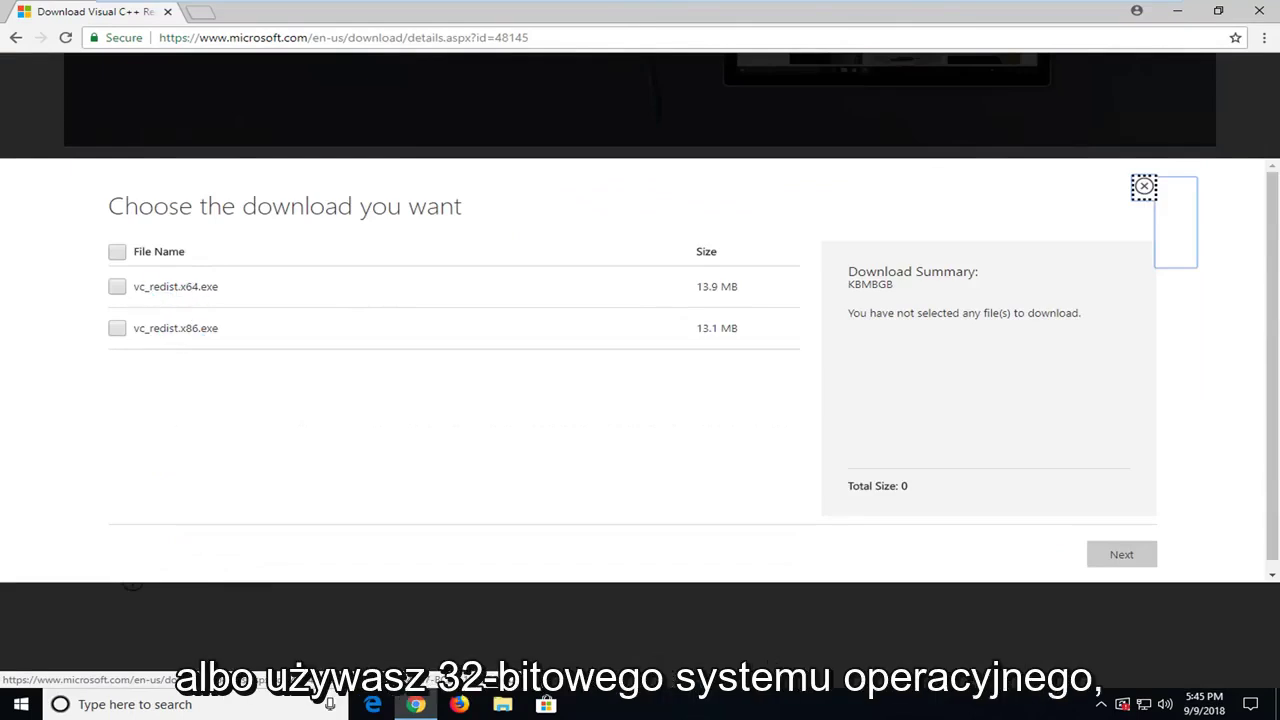
double_click(190, 328)
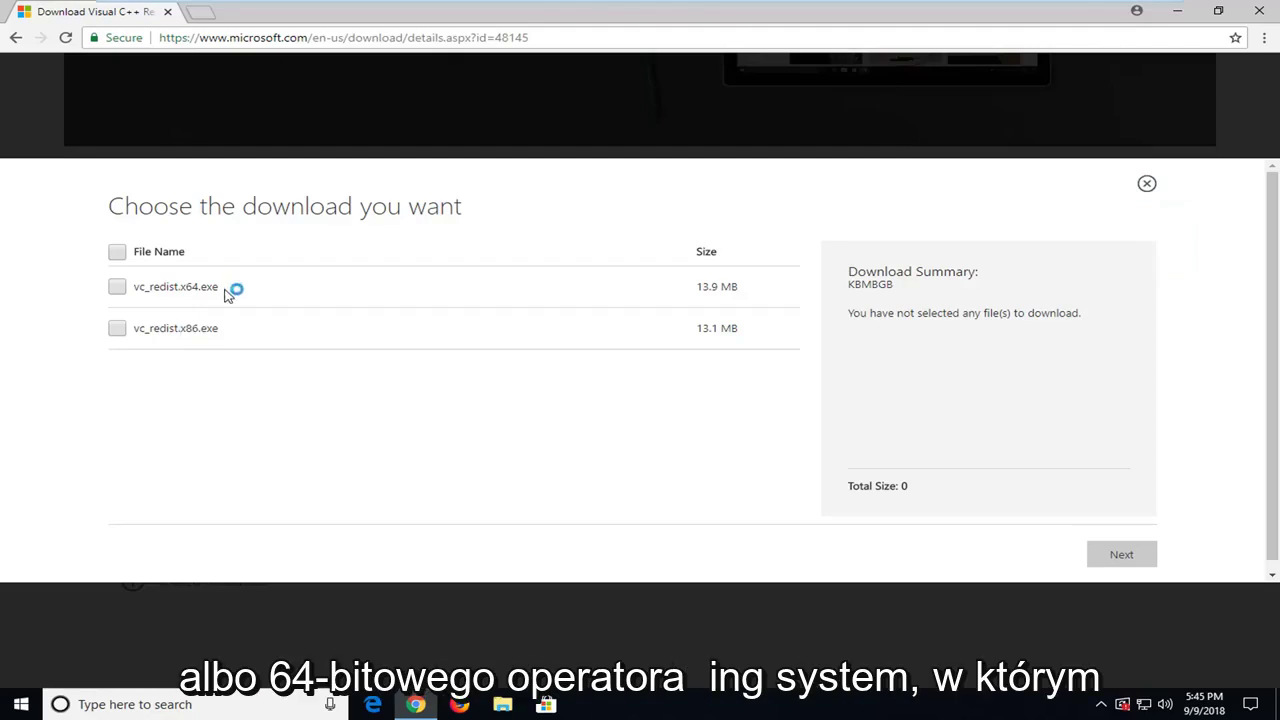
double_click(189, 286)
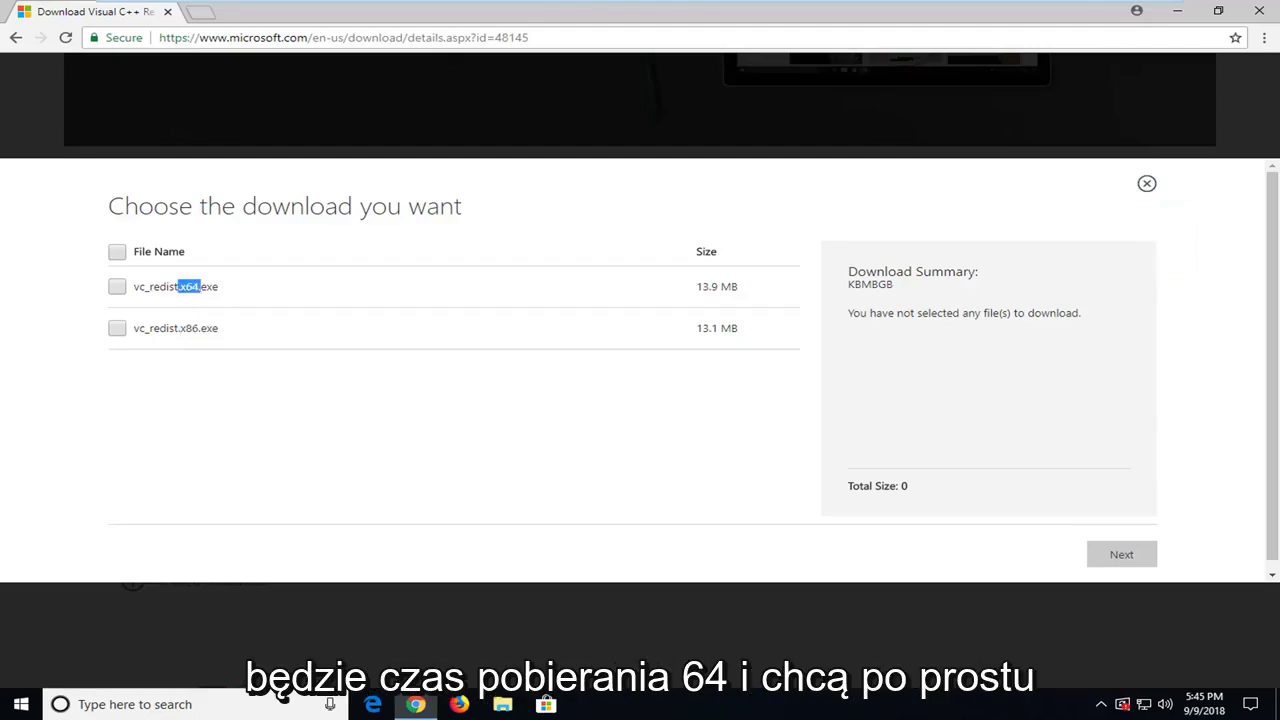
left_click(118, 329)
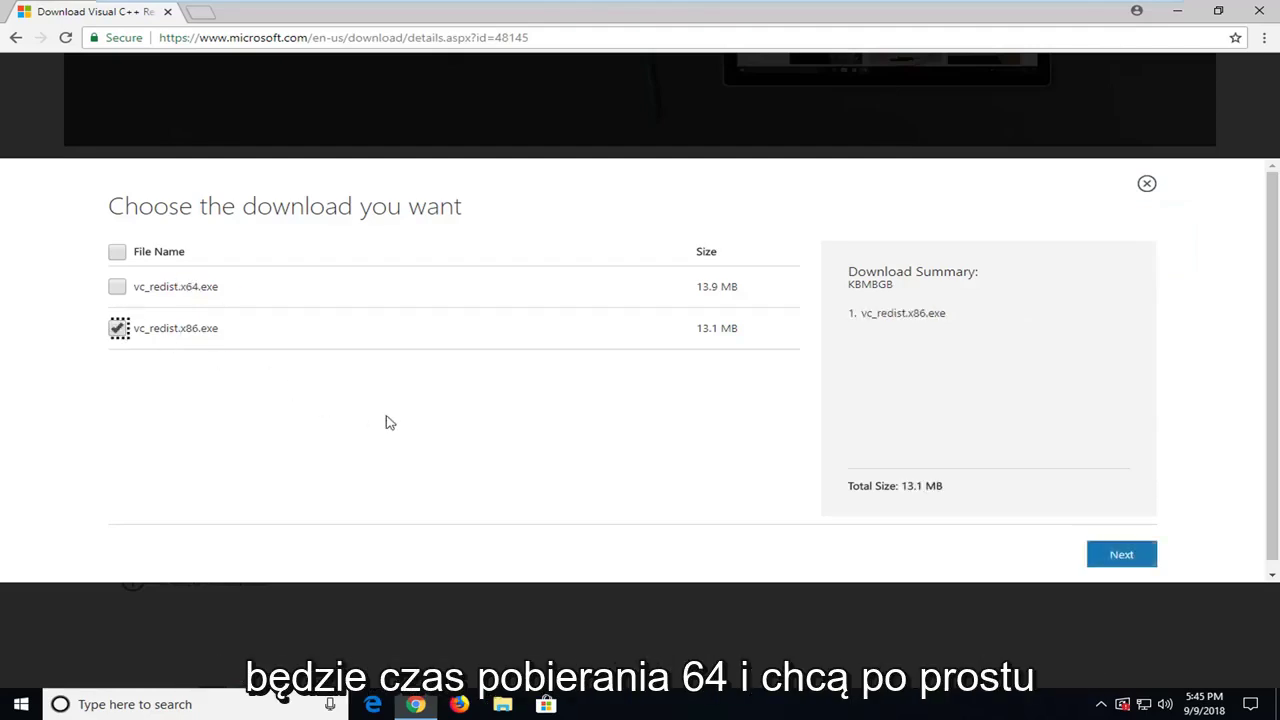
left_click(1139, 554)
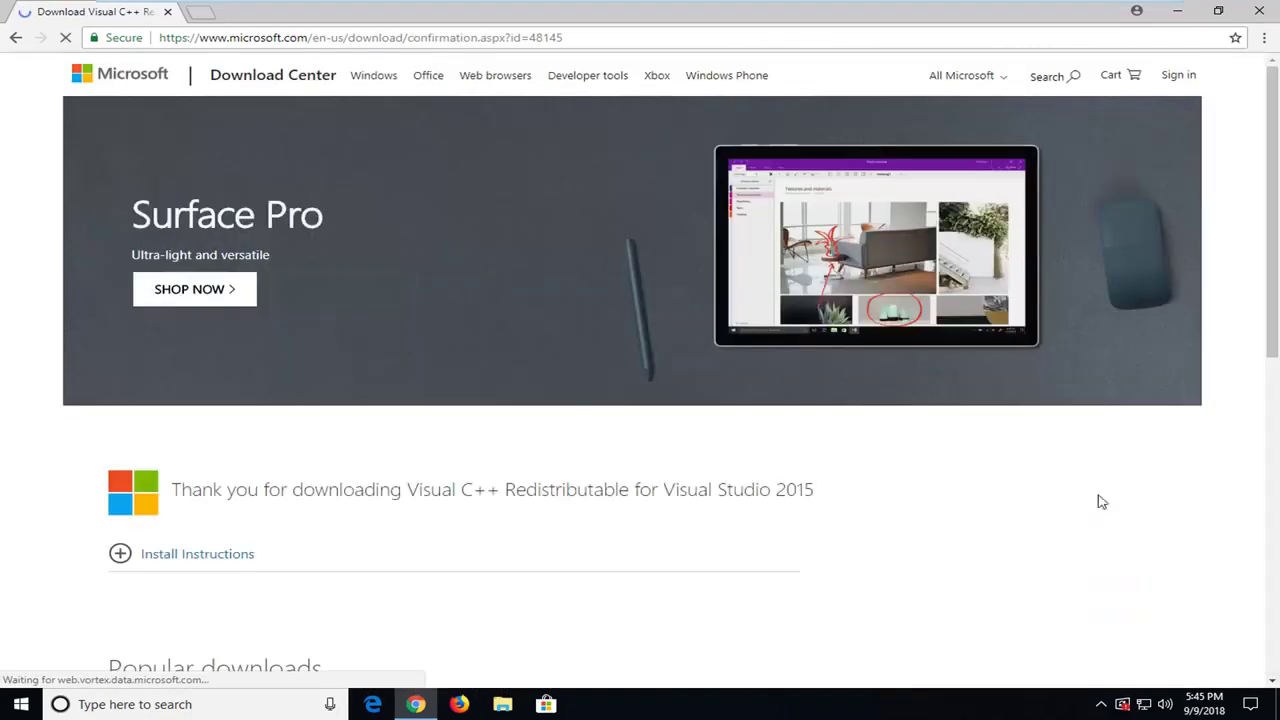
Step: Run the downloaded vc_redist.x86.exe, allowing it through the security warning
scroll(340, 451, "down", 3)
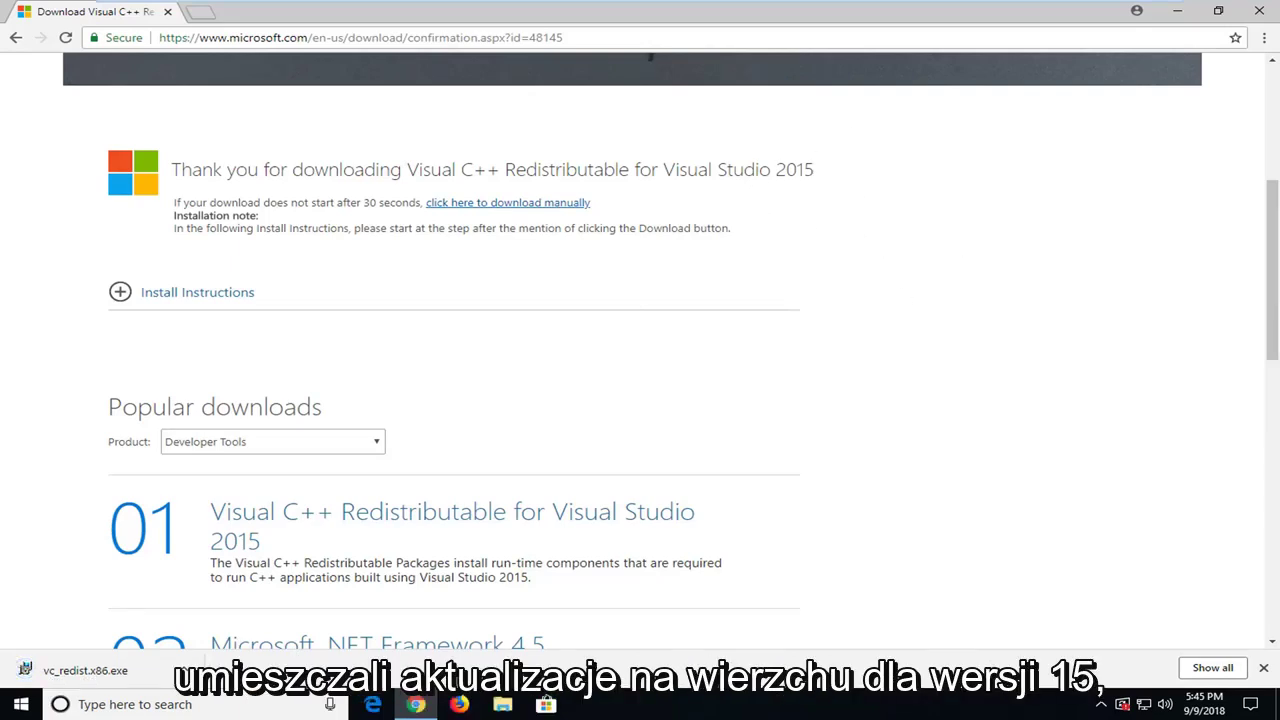
left_click(75, 672)
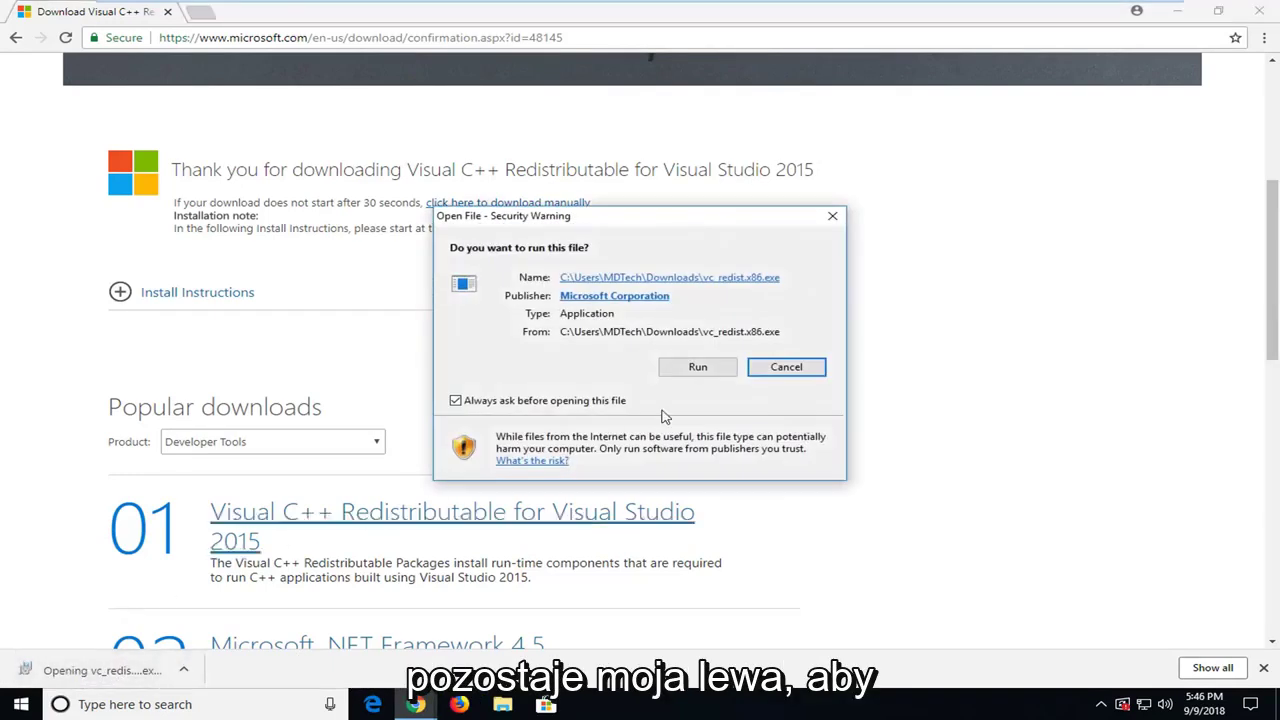
left_click(697, 367)
Step: Minimize Chrome, accept the license terms, and install the x86 14.0.23026 redistributable with elevation
left_click(1179, 12)
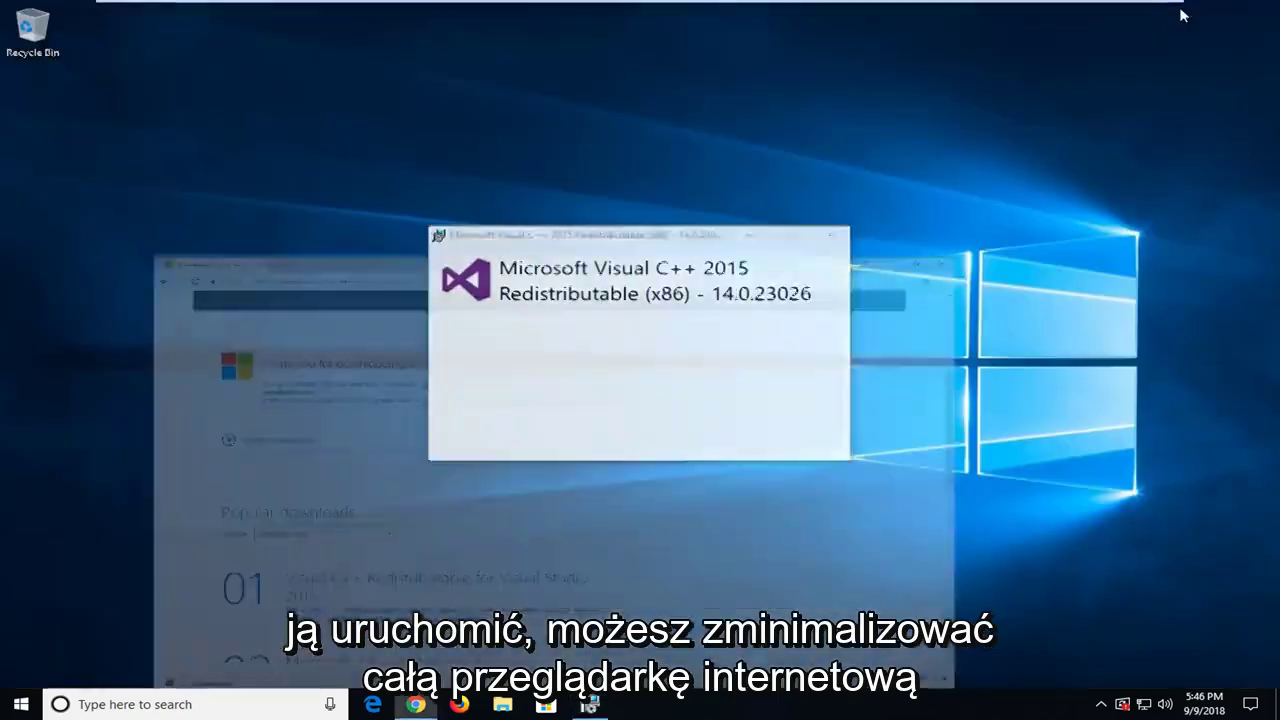
left_click(440, 418)
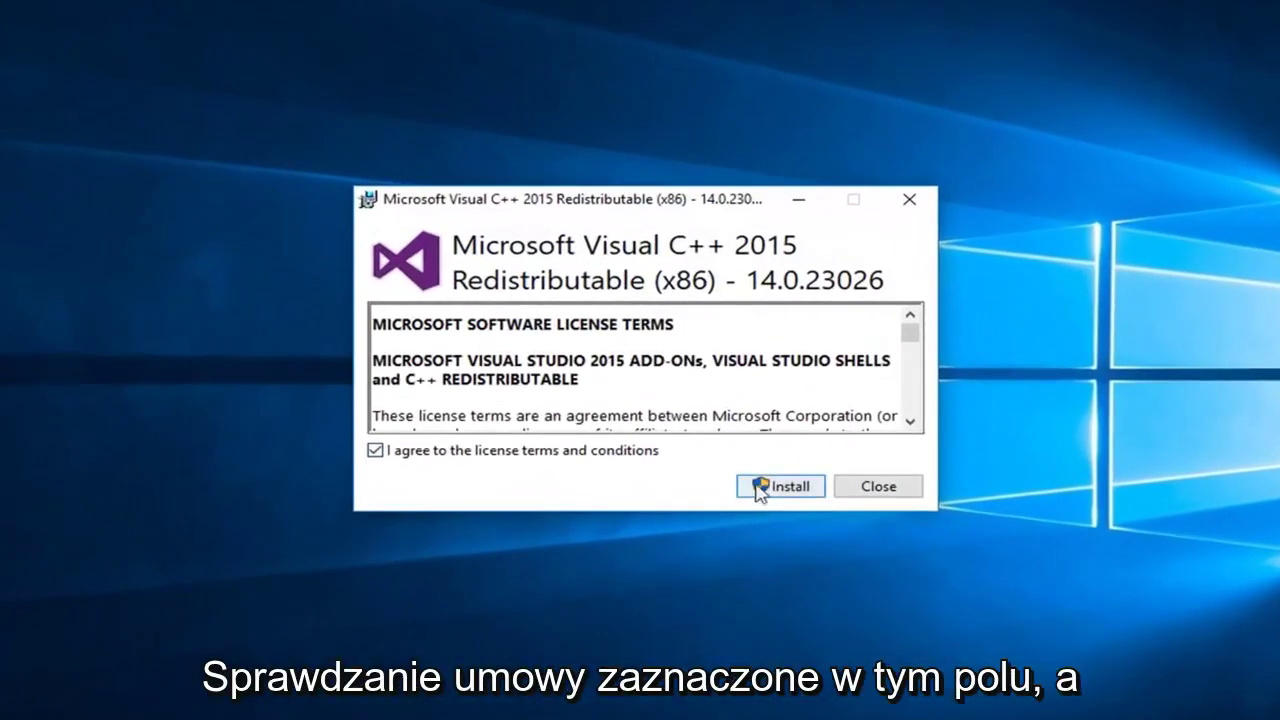
left_click(800, 490)
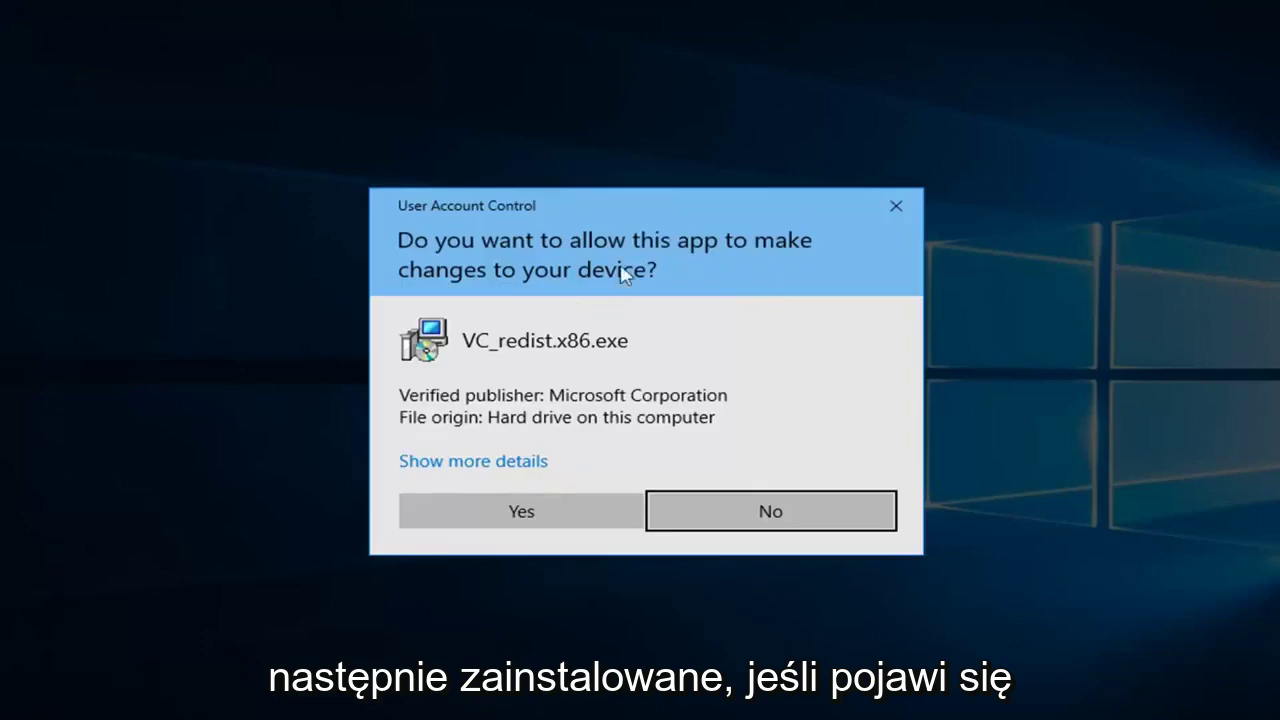
left_click(514, 519)
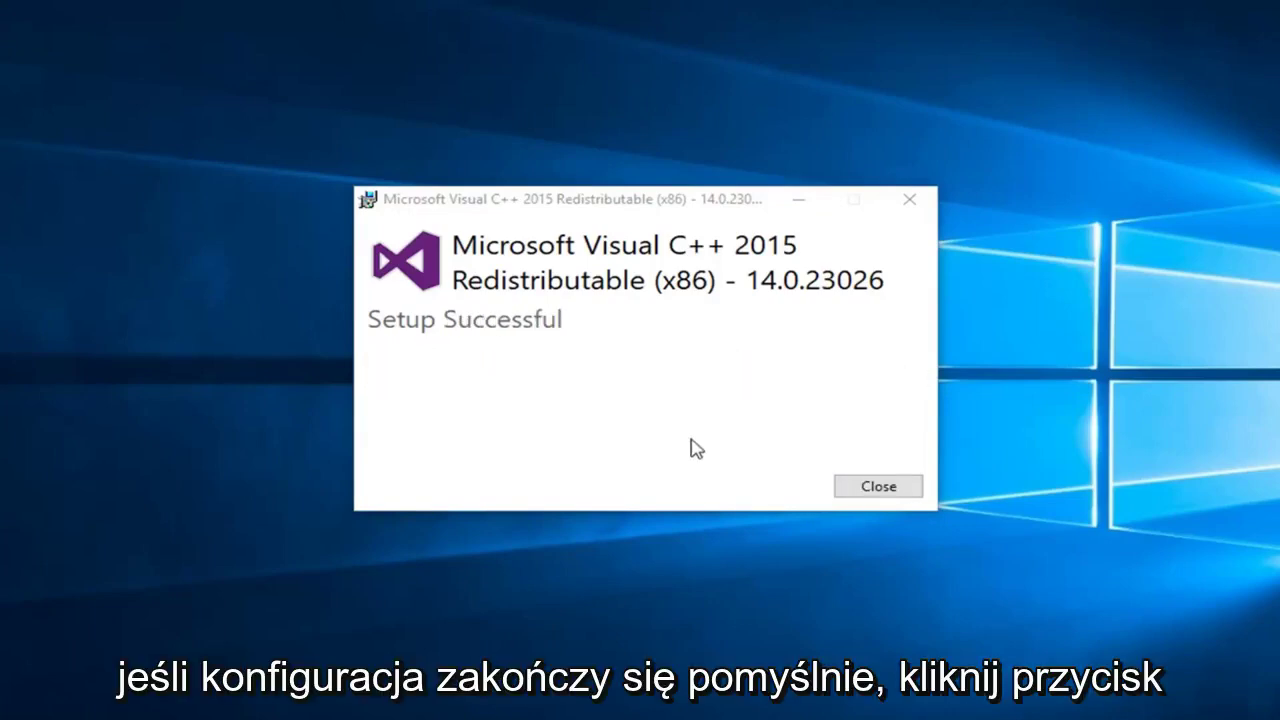
left_click(878, 486)
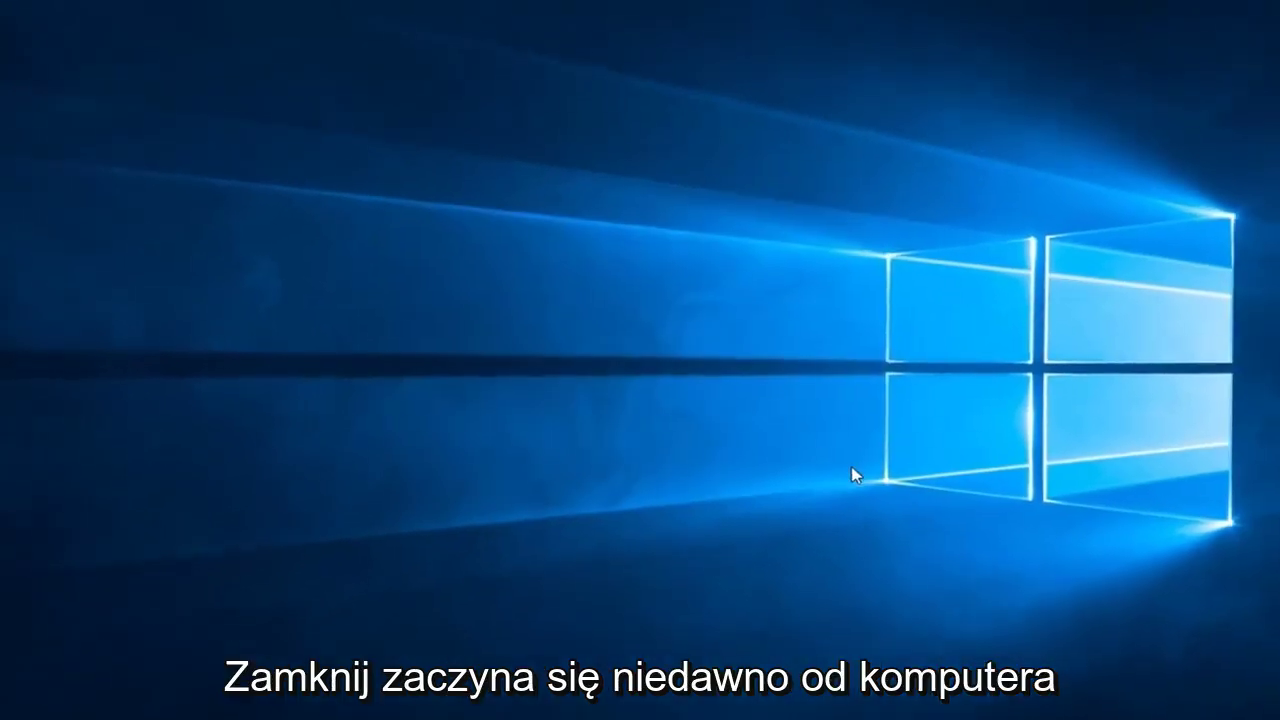